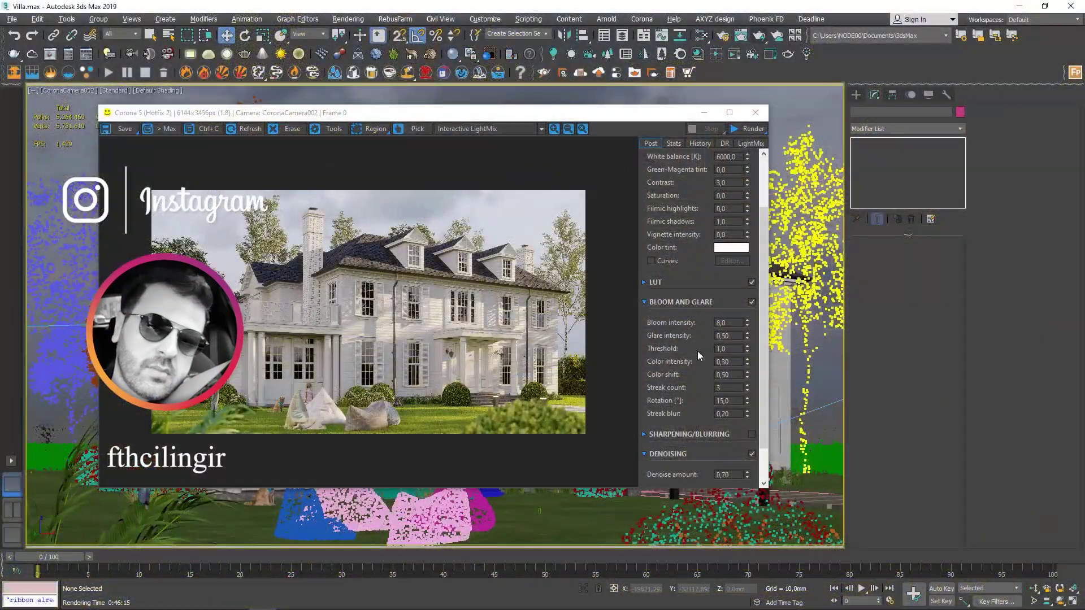
- Set Glare intensity to 1,0 and Bloom intensity to 10,0 in the Post tab
double_click(723, 335)
text(1)
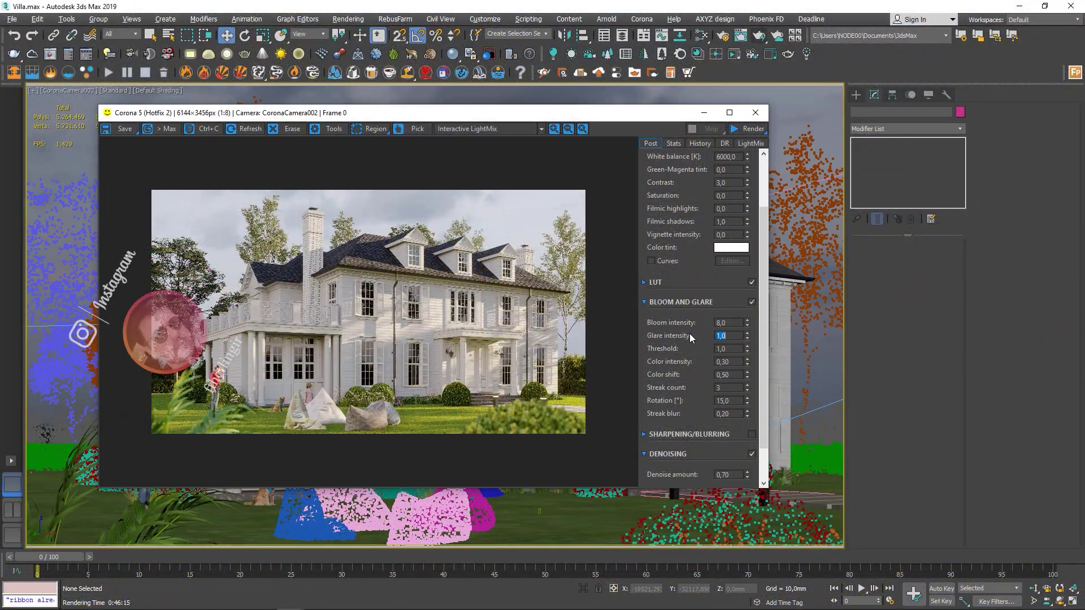
key(Return)
double_click(725, 323)
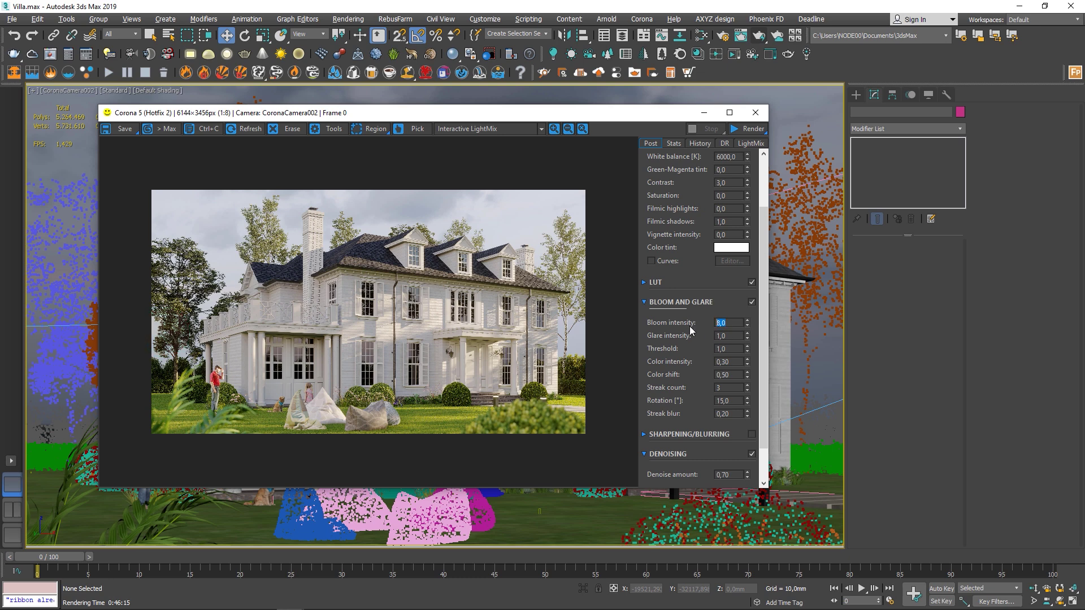
text(10)
key(Return)
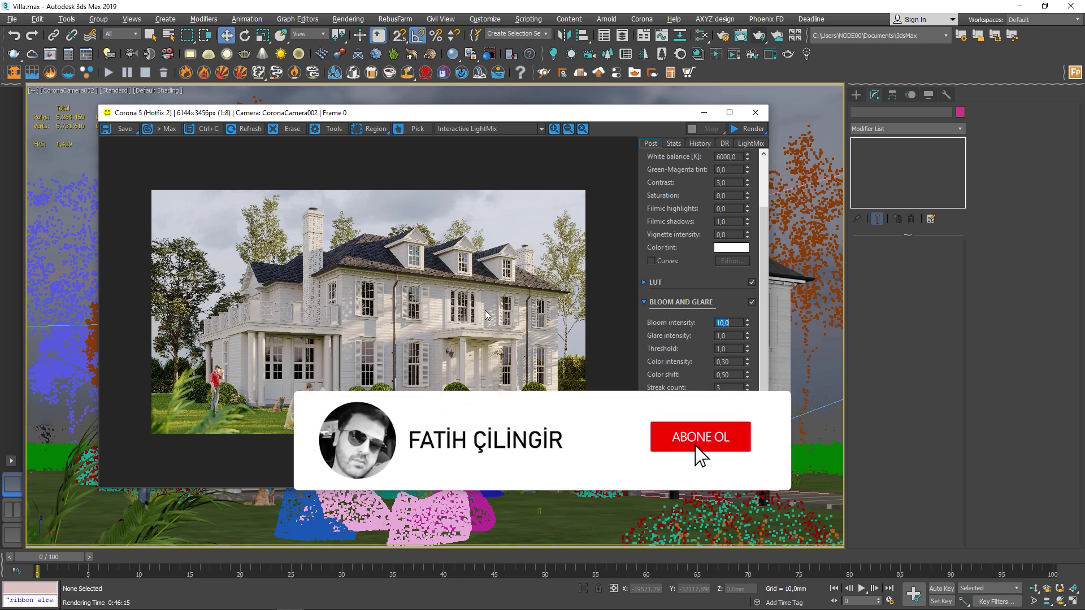
- Zoom and pan around the render to inspect the glow on the dormer window
scroll(477, 318, up, 2)
scroll(406, 332, up, 1)
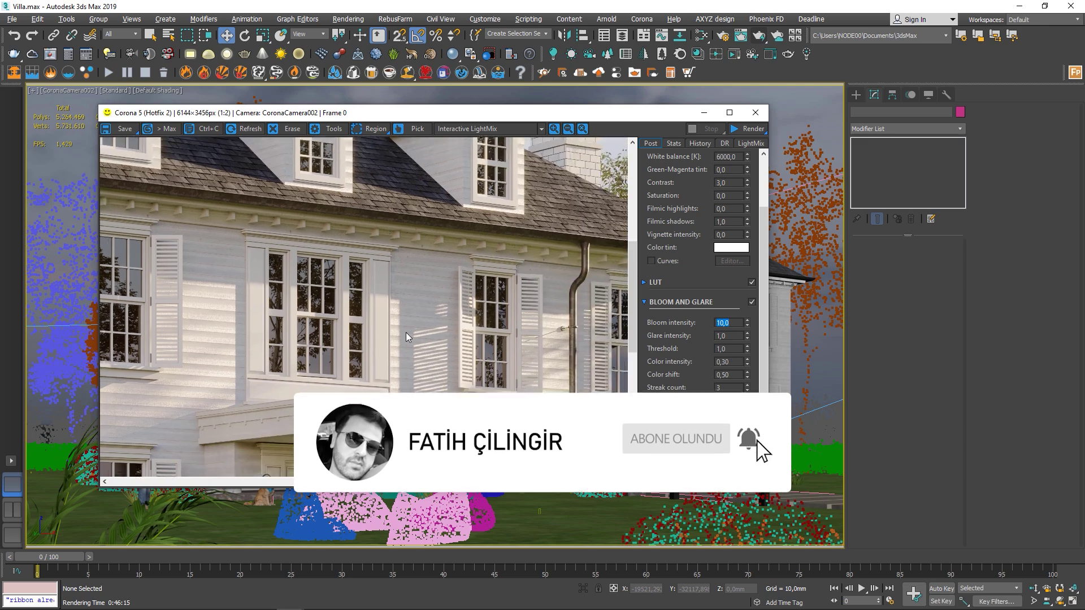
scroll(498, 345, up, 1)
scroll(483, 315, down, 1)
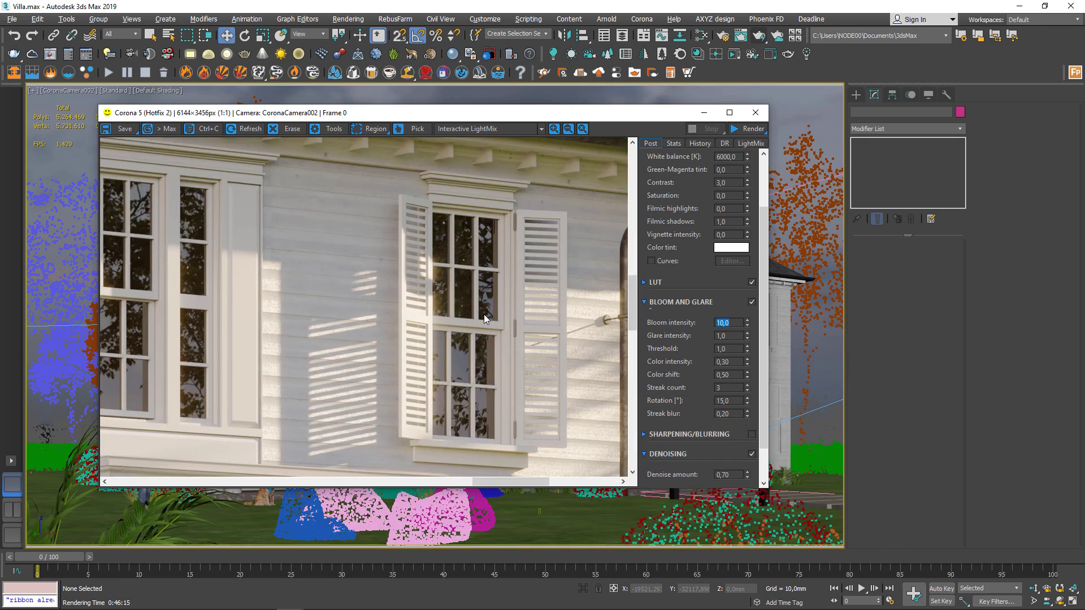
scroll(484, 314, down, 1)
scroll(445, 280, down, 1)
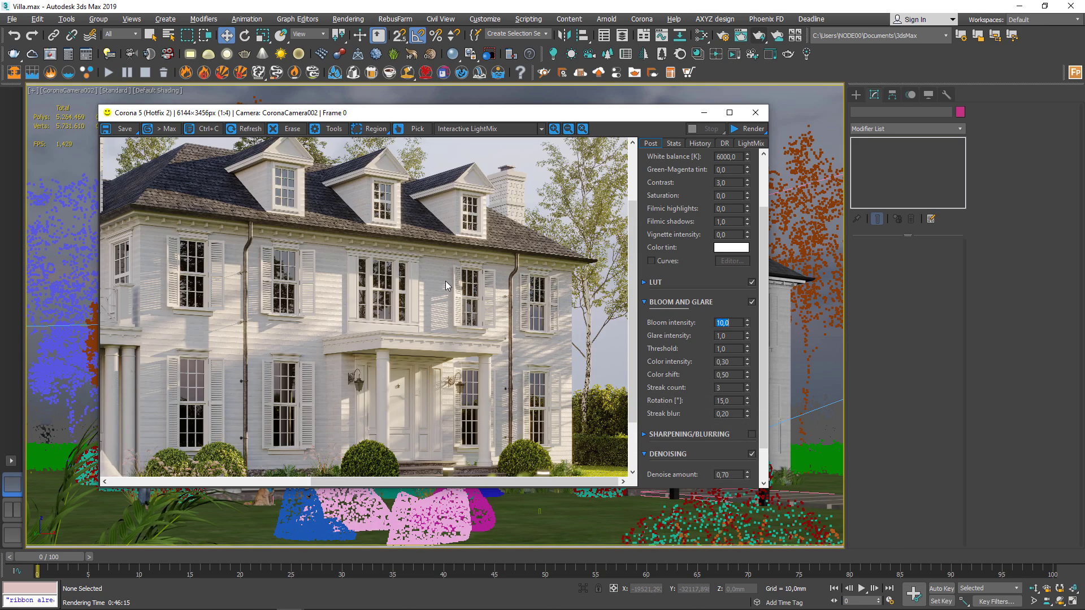
scroll(445, 281, down, 1)
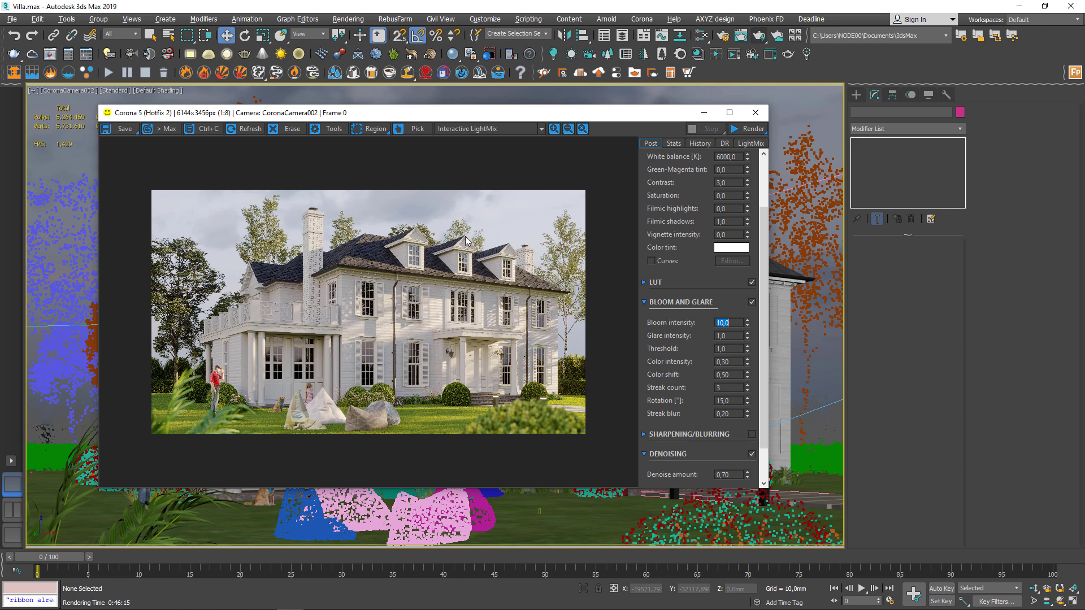
scroll(466, 241, up, 2)
scroll(464, 308, up, 1)
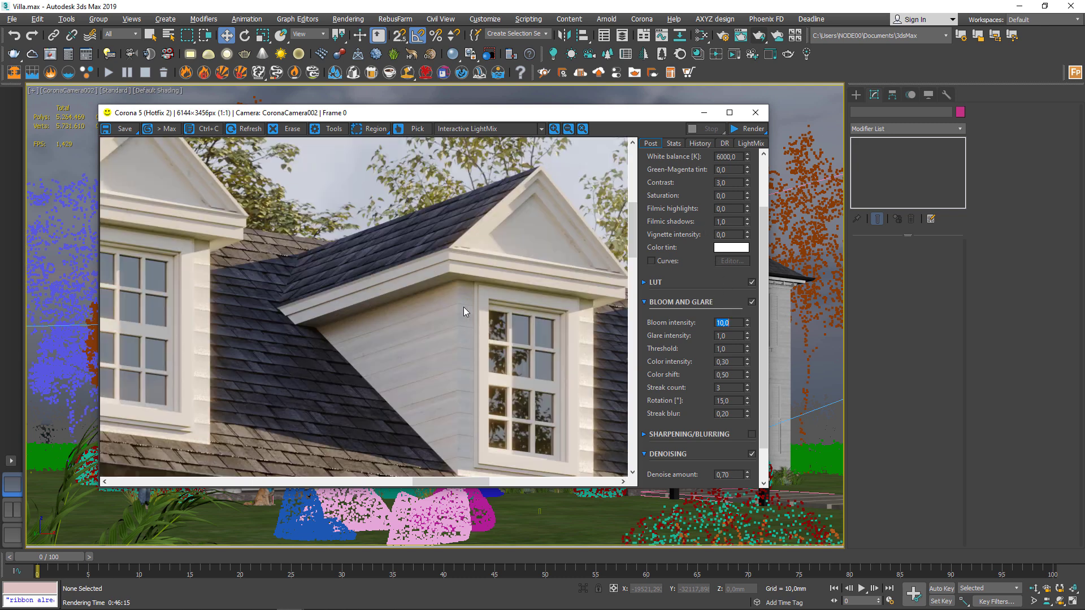
drag(580, 365, 399, 280)
scroll(454, 272, up, 2)
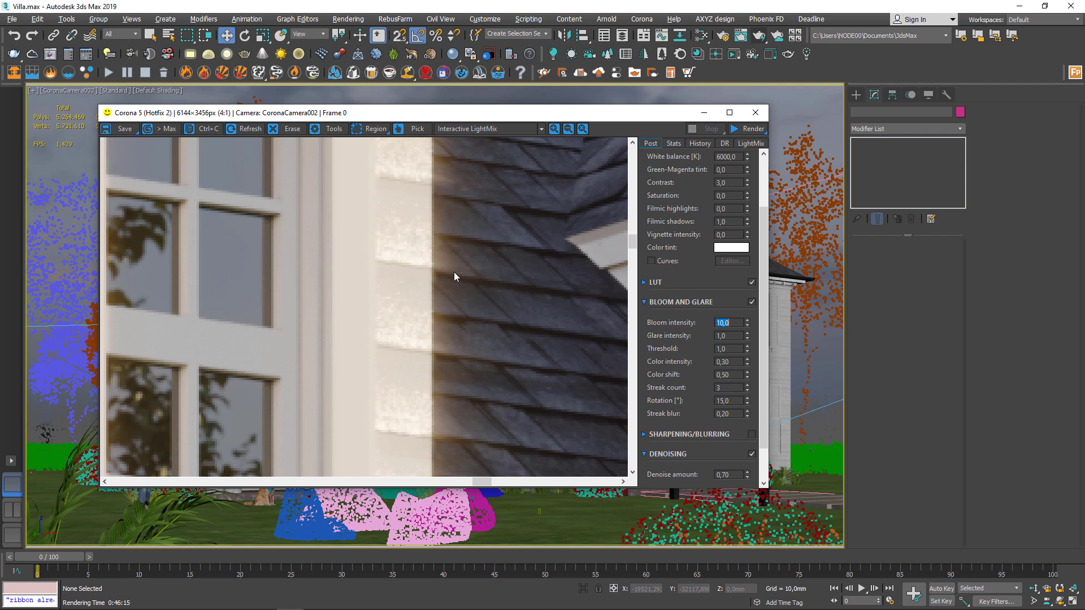
scroll(419, 294, down, 1)
scroll(420, 294, down, 1)
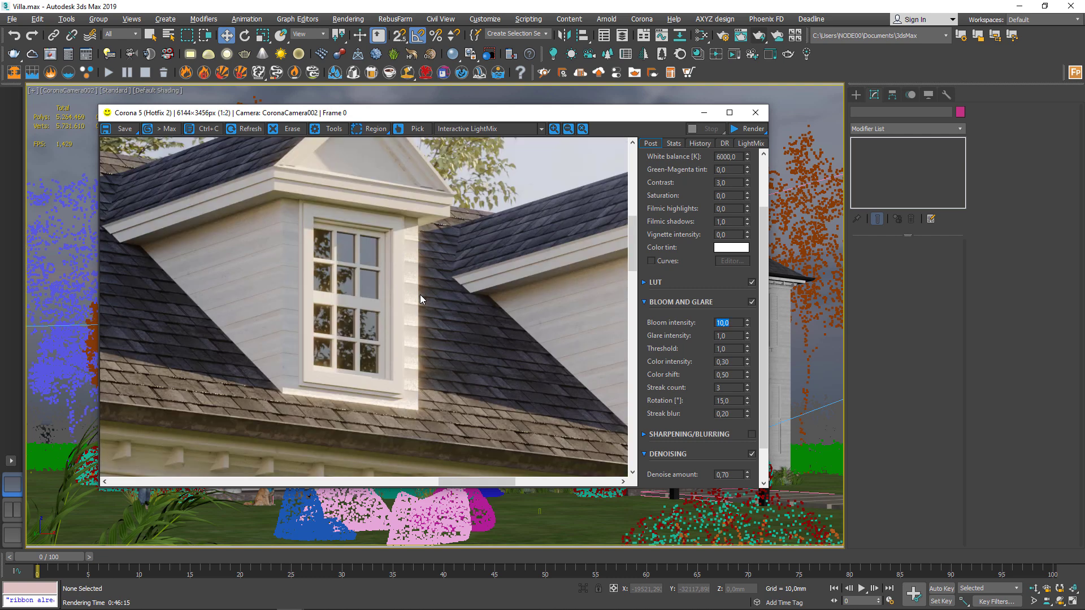
scroll(419, 294, down, 1)
scroll(420, 294, down, 1)
- Set Filmic shadows to 0,0
double_click(728, 223)
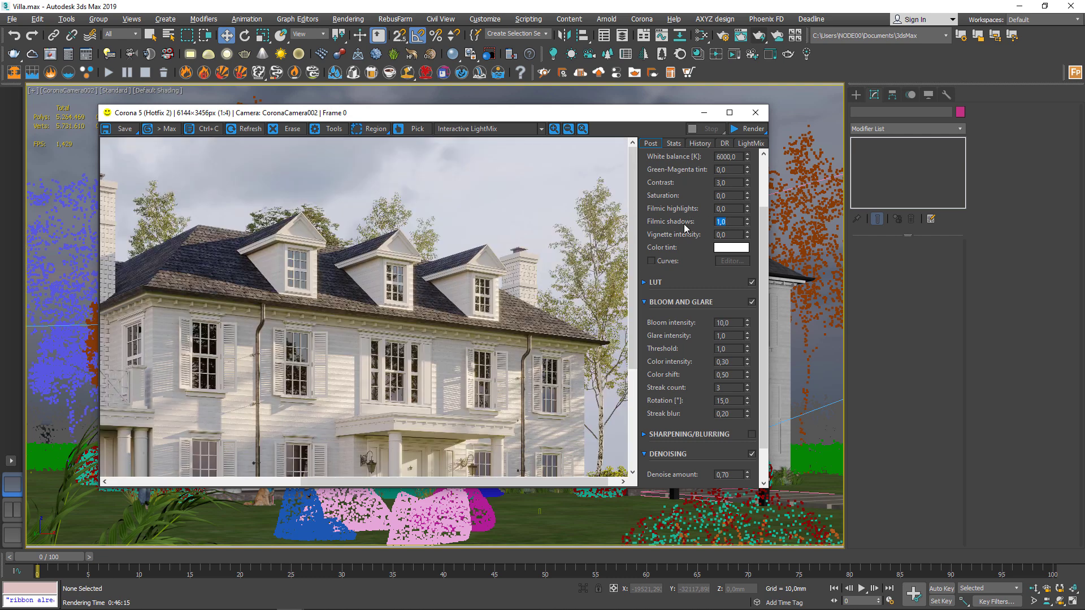
text(0)
key(Return)
scroll(439, 276, down, 1)
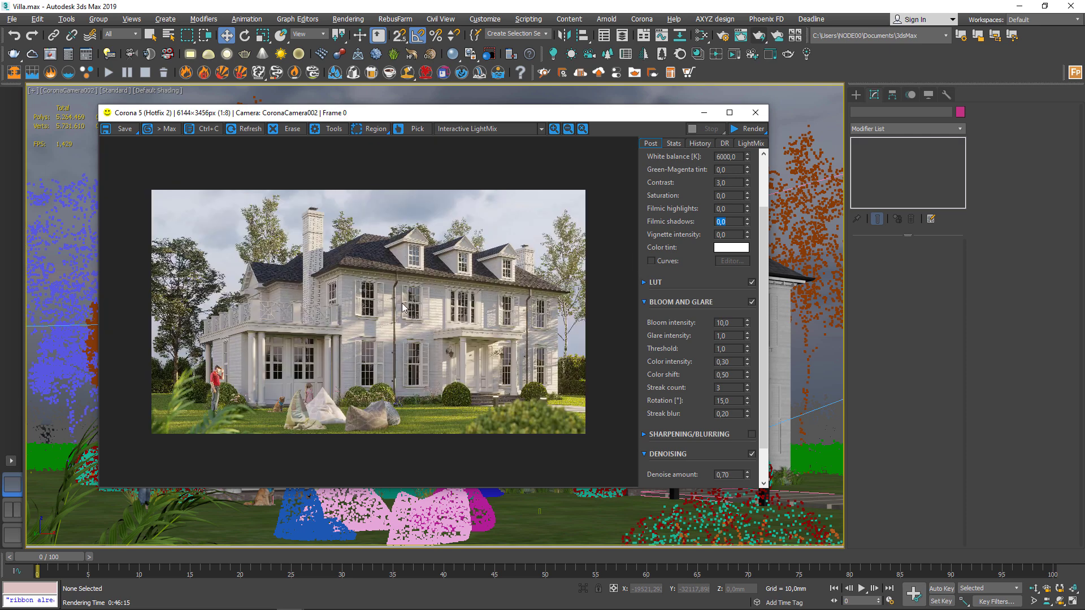
scroll(350, 317, up, 2)
scroll(352, 318, down, 1)
- Set Contrast to 1,0
double_click(724, 182)
text(1)
key(Return)
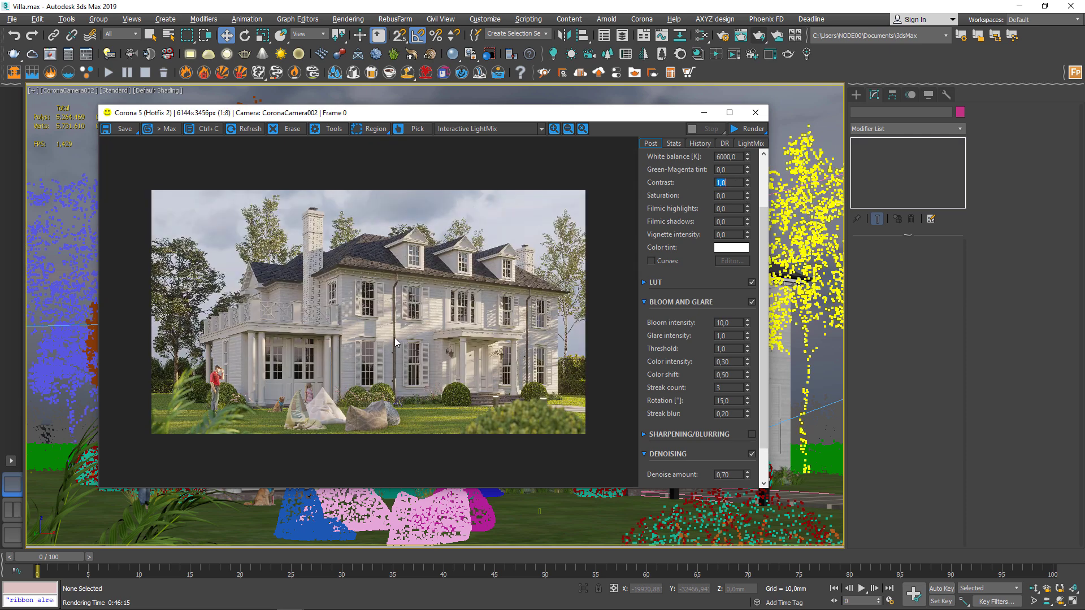
scroll(395, 338, up, 2)
scroll(364, 331, down, 1)
scroll(364, 331, down, 1)
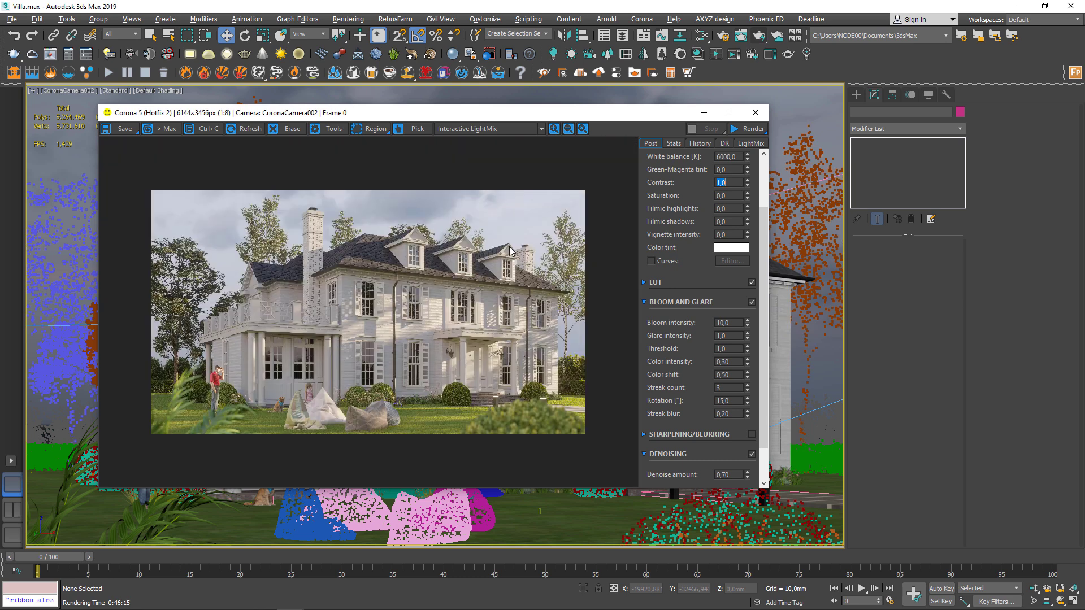
scroll(679, 194, up, 1)
scroll(680, 195, up, 1)
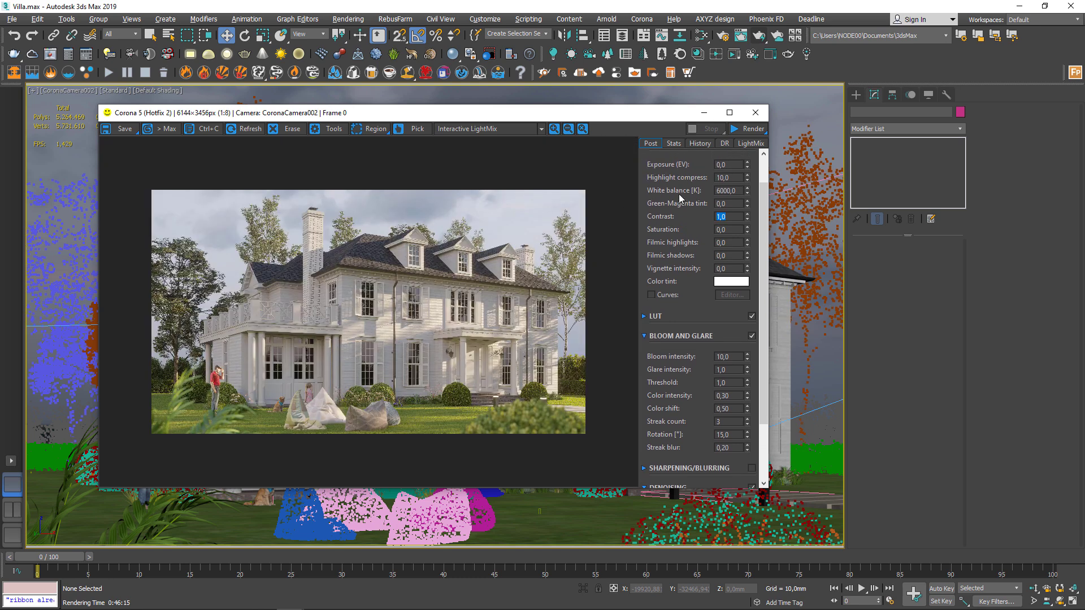
- Try Highlight compress at 1,0, 2,0 and 3,0, then settle on 5,0
double_click(724, 189)
text(5)
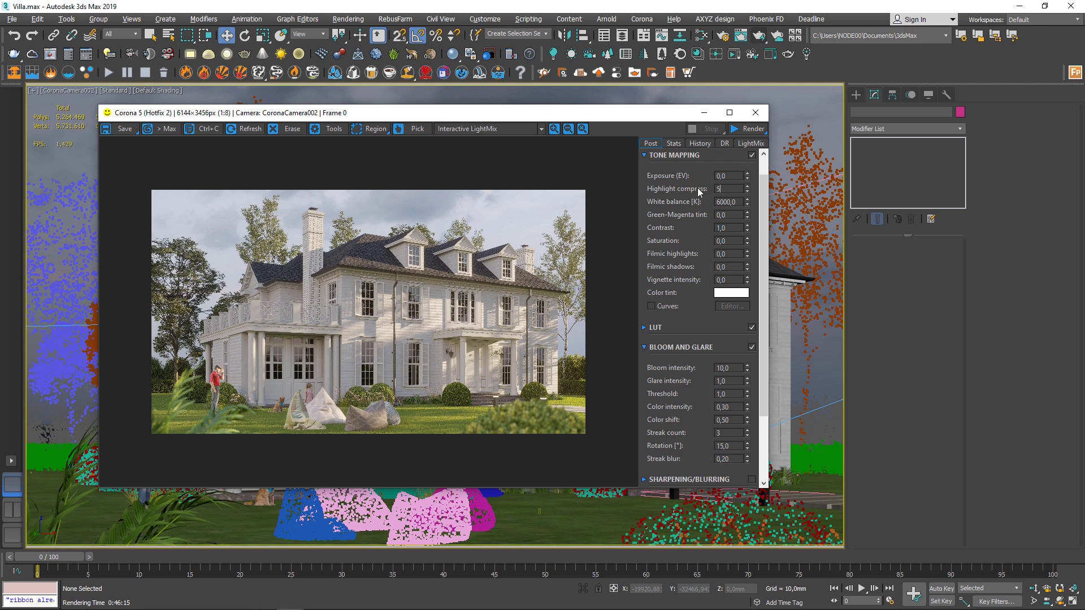
key(Return)
scroll(453, 335, up, 1)
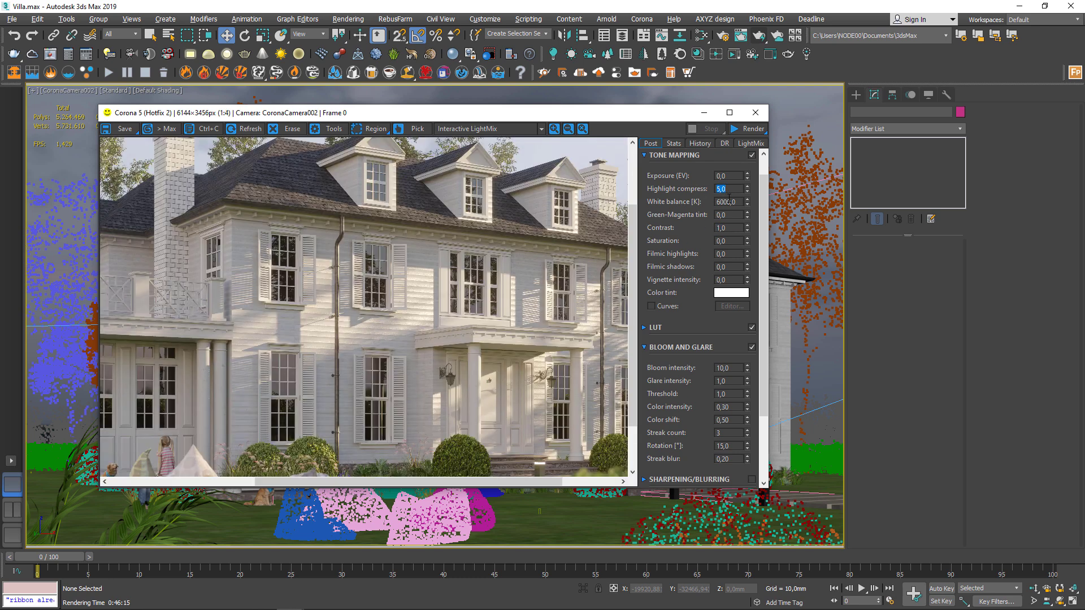
text(1)
key(Return)
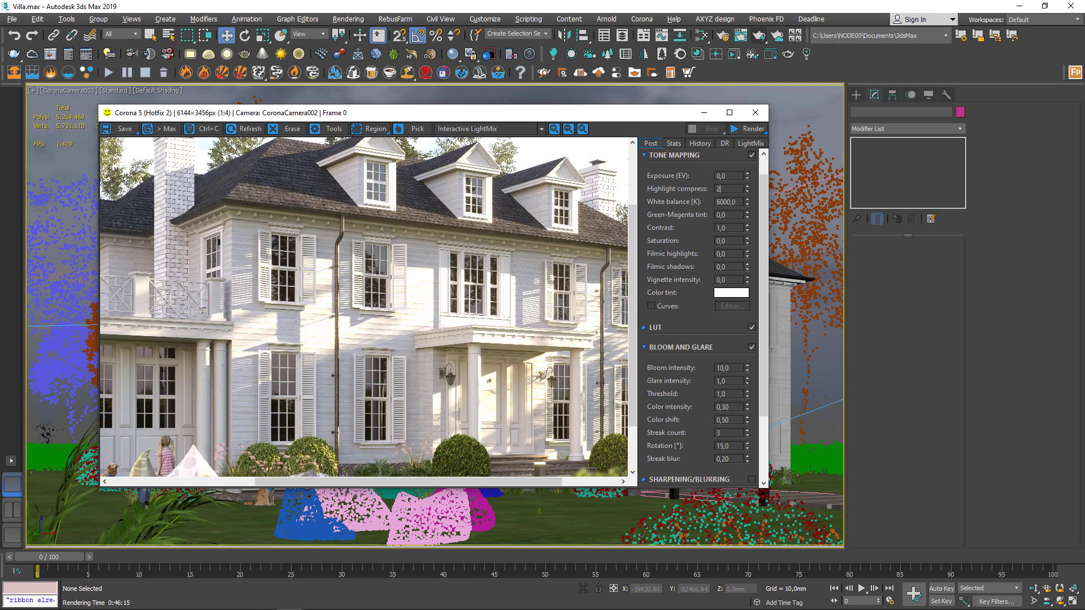
key(Return)
scroll(636, 268, down, 1)
text(3)
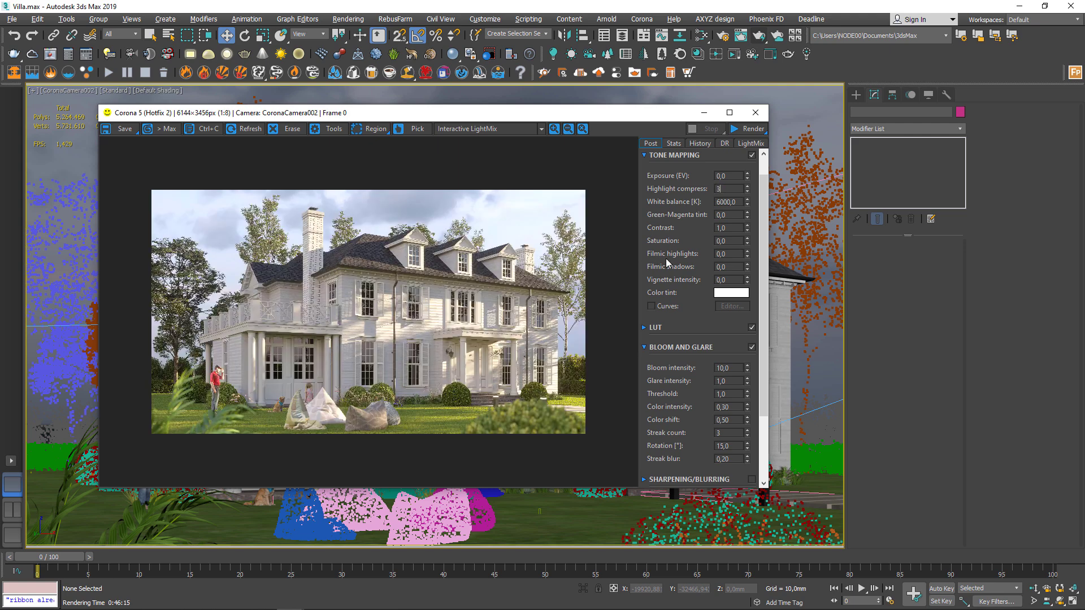
key(Return)
text(5)
key(Return)
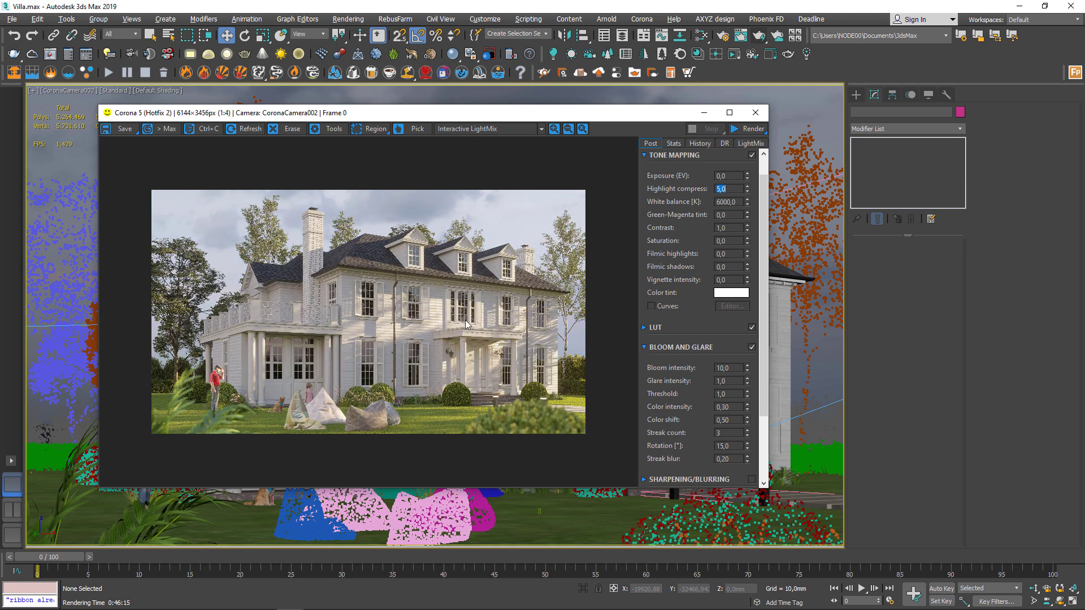
scroll(466, 319, up, 1)
scroll(466, 320, down, 1)
drag(483, 113, 497, 113)
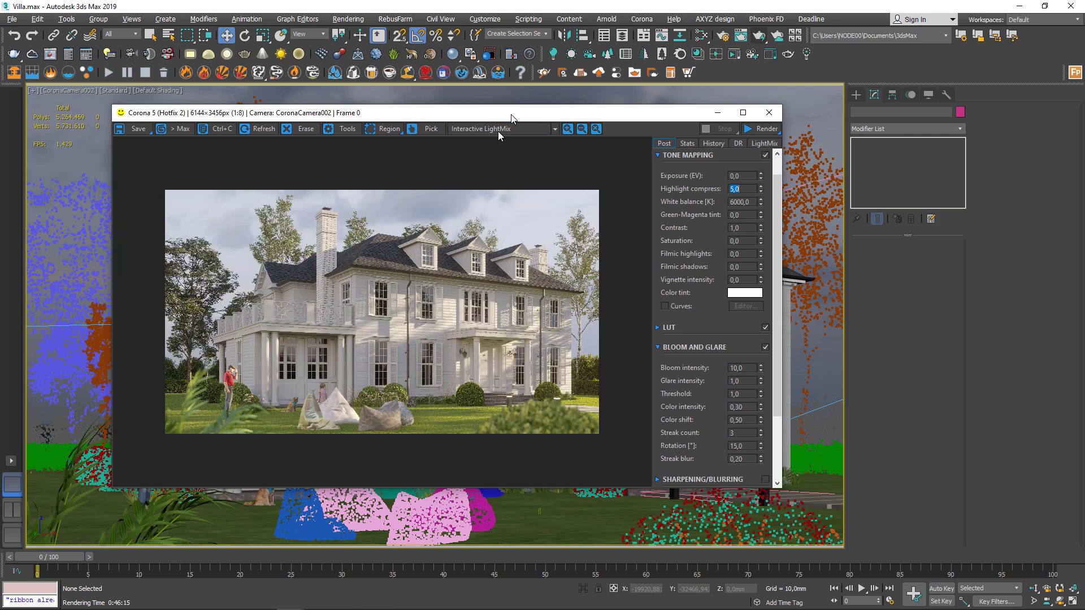
- Save the render as TIF image Render1, overwriting the existing file
click(139, 130)
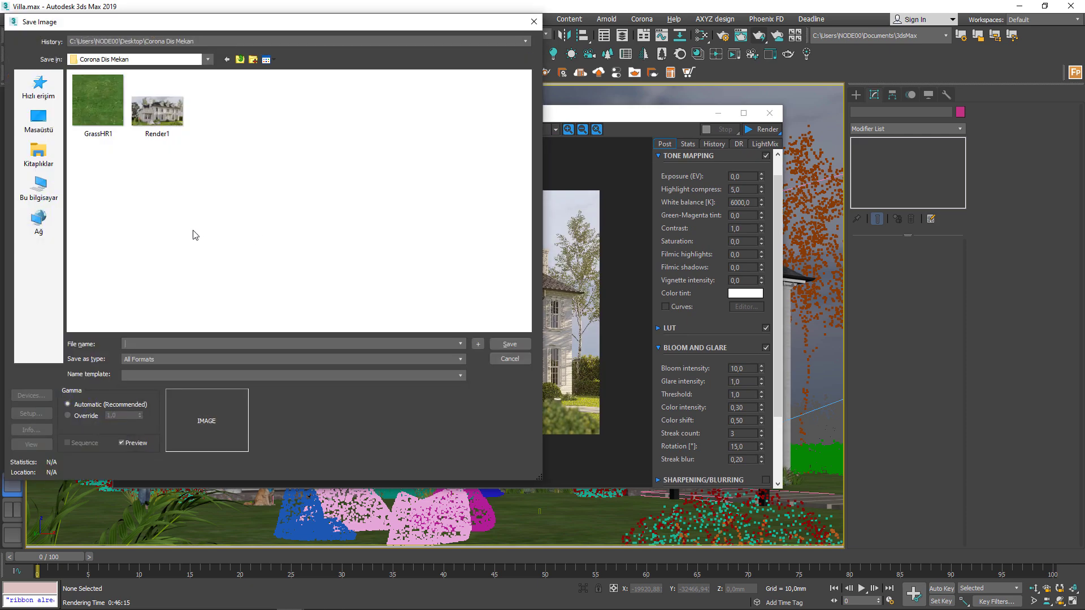
click(157, 104)
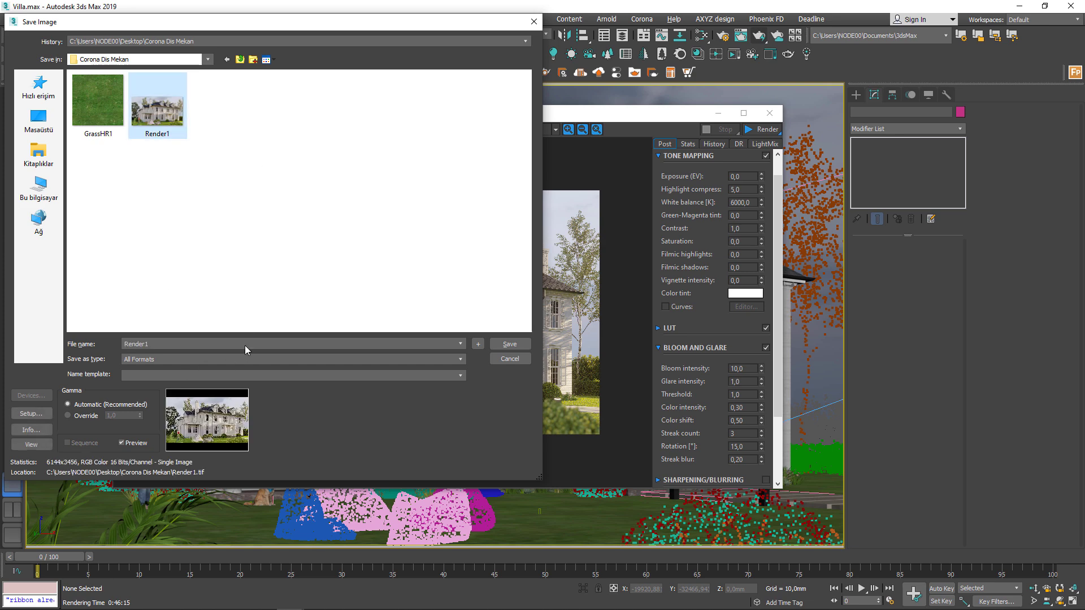
click(170, 359)
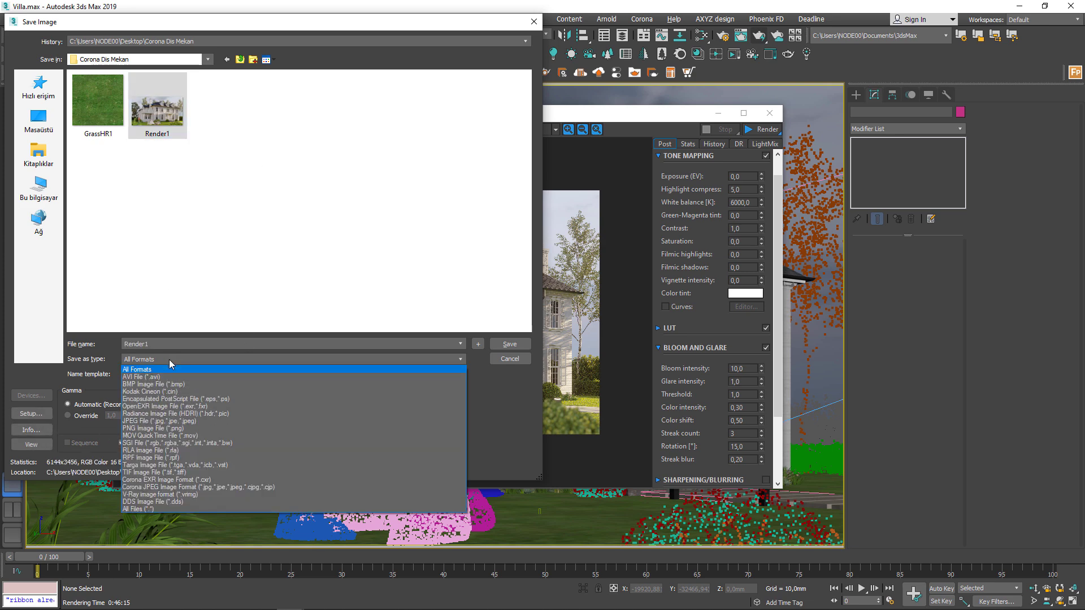
click(191, 473)
click(510, 345)
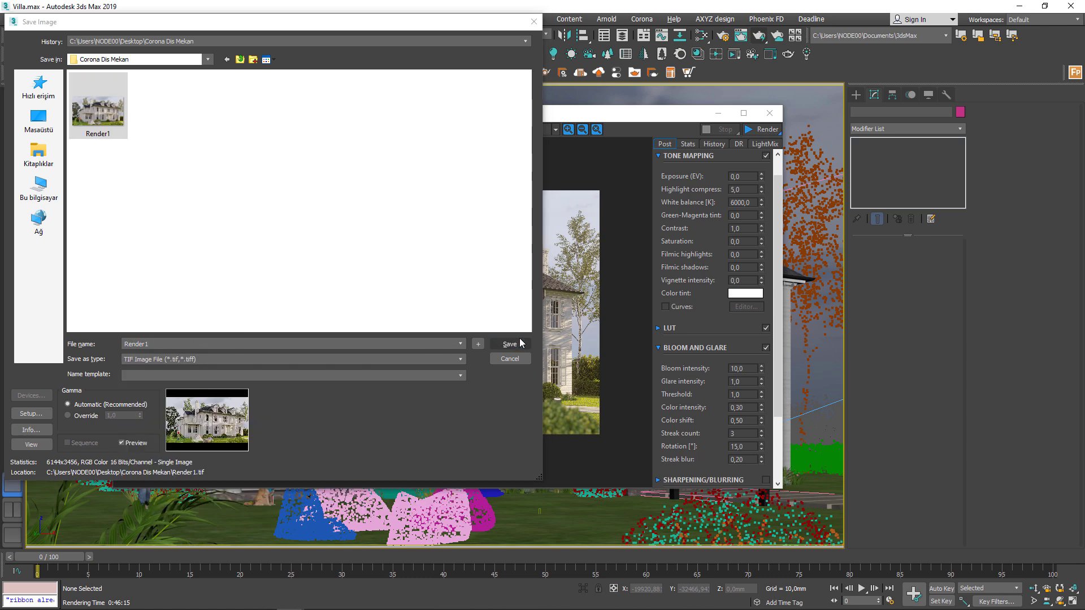
click(577, 351)
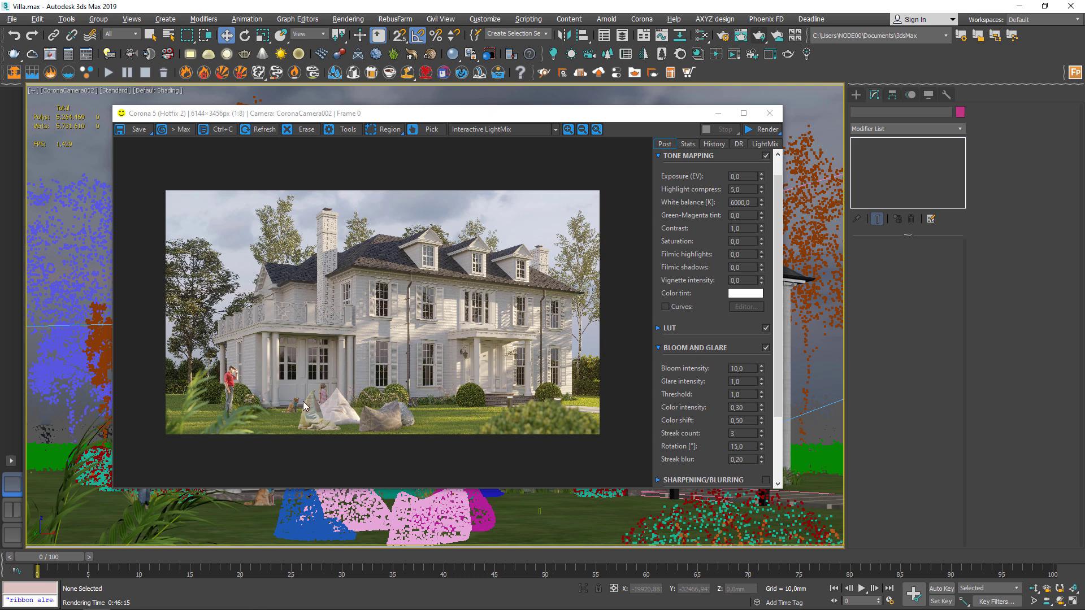
drag(395, 113, 393, 109)
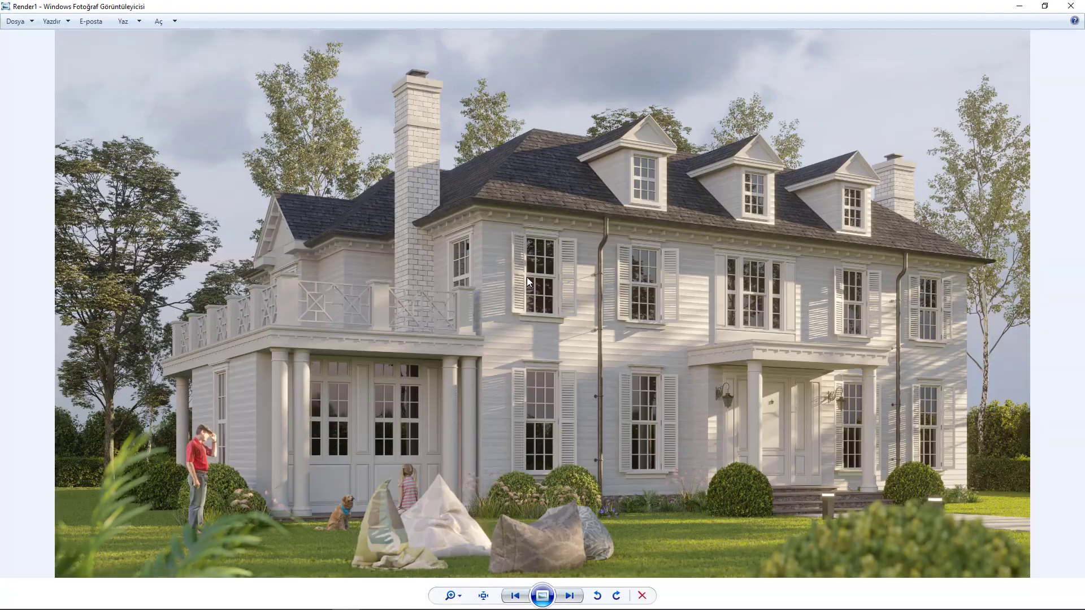
- Zoom into the render and pan across the beanbags, girl, dog and man by the trees
click(1067, 8)
scroll(970, 543, up, 1)
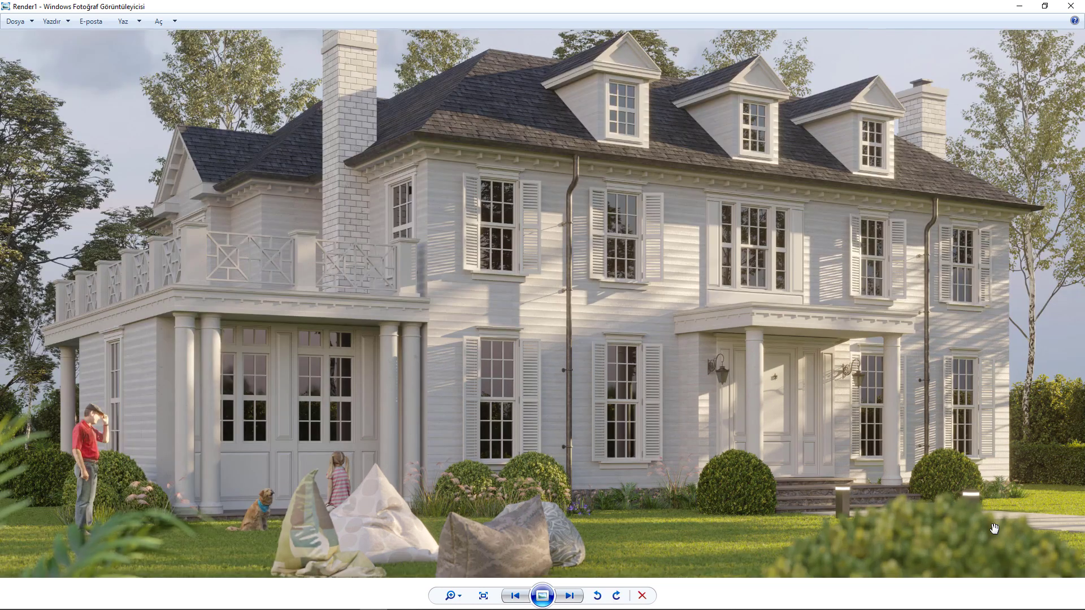
scroll(995, 551, up, 1)
scroll(976, 498, up, 2)
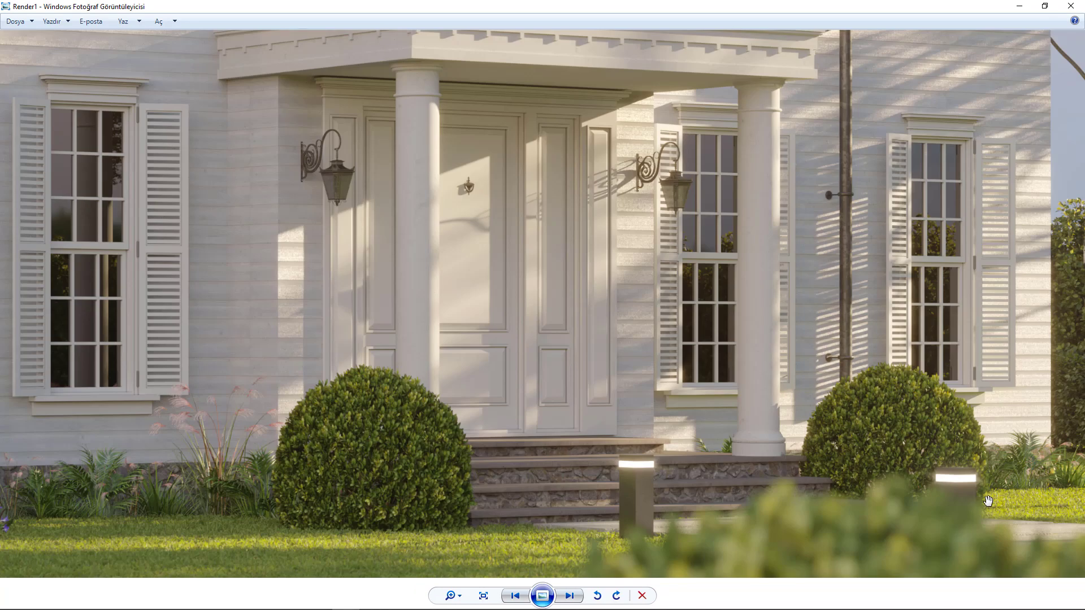
scroll(989, 503, up, 1)
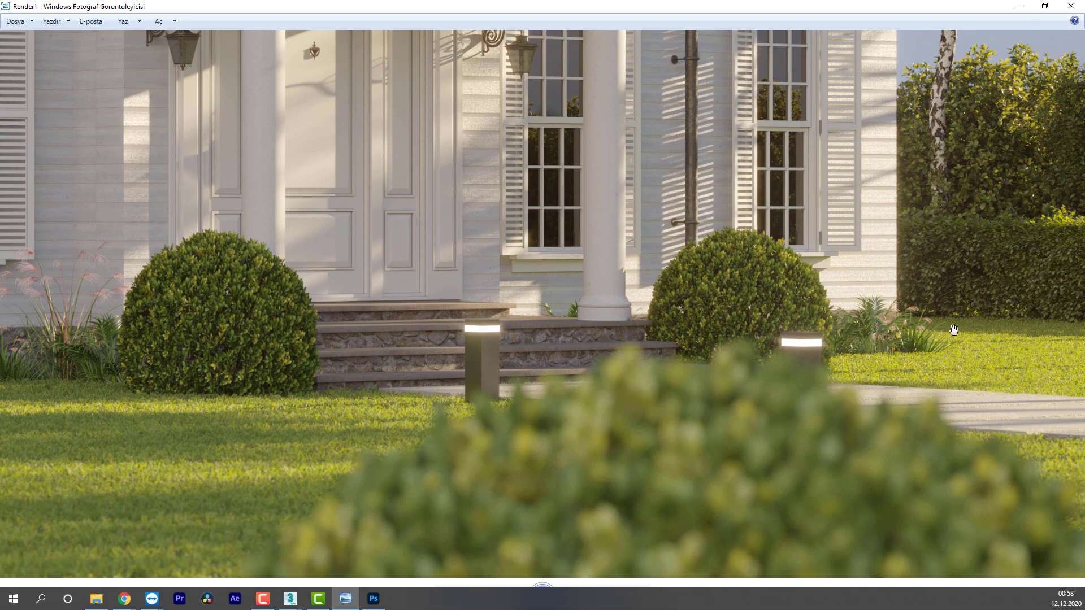
mouse_move(194, 473)
mouse_down()
mouse_move(572, 443)
mouse_move(859, 396)
mouse_up()
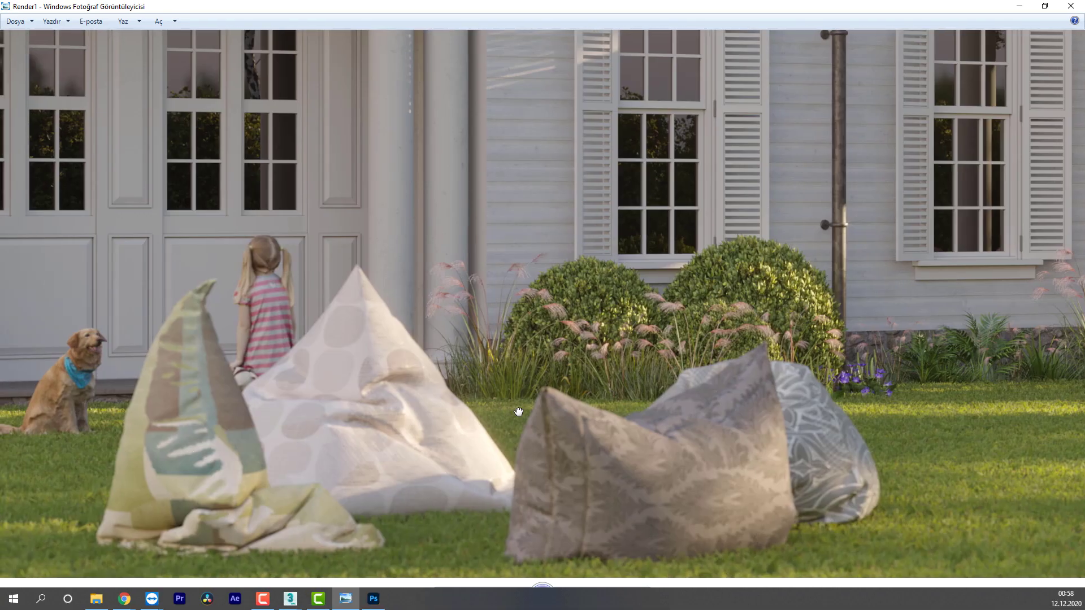
drag(516, 412, 994, 412)
drag(368, 443, 683, 443)
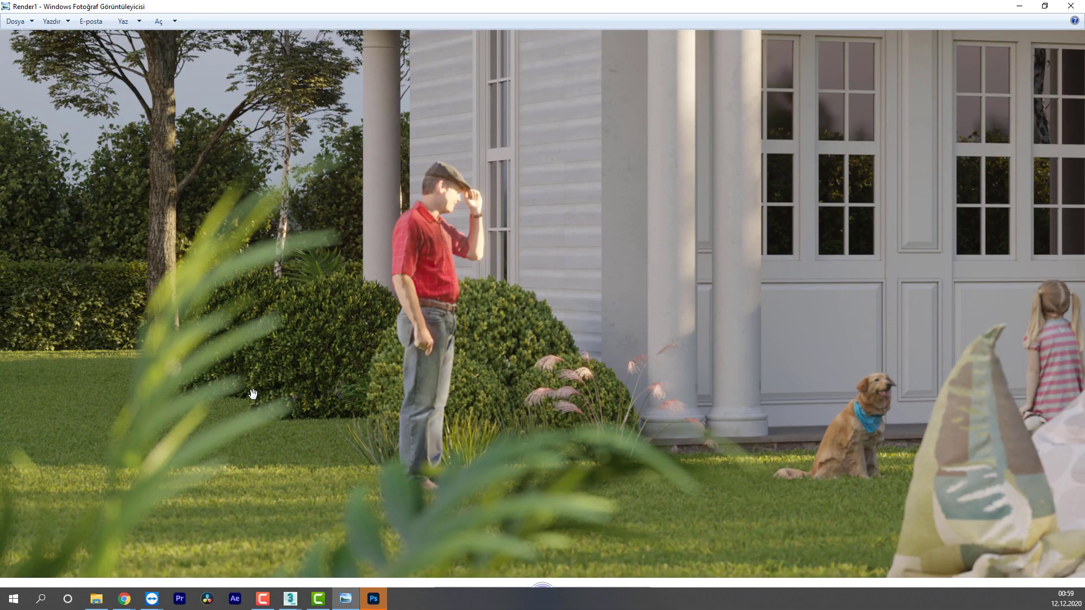
- Zoom back out to the full render and switch to Photoshop
scroll(252, 394, down, 1)
scroll(252, 393, down, 1)
scroll(253, 394, down, 1)
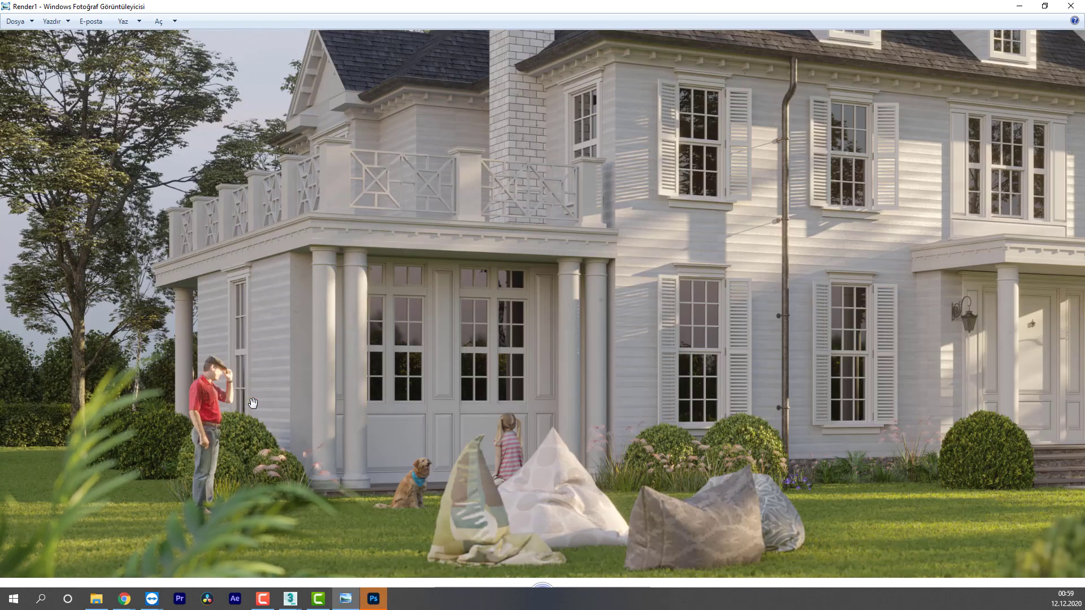
scroll(253, 394, down, 1)
scroll(253, 394, down, 1)
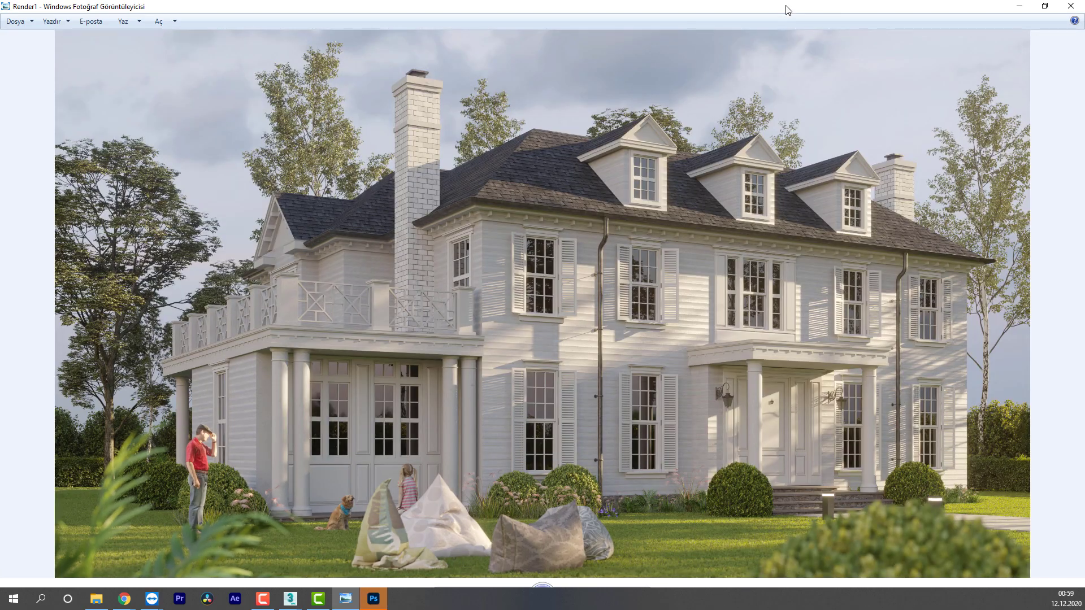
click(373, 599)
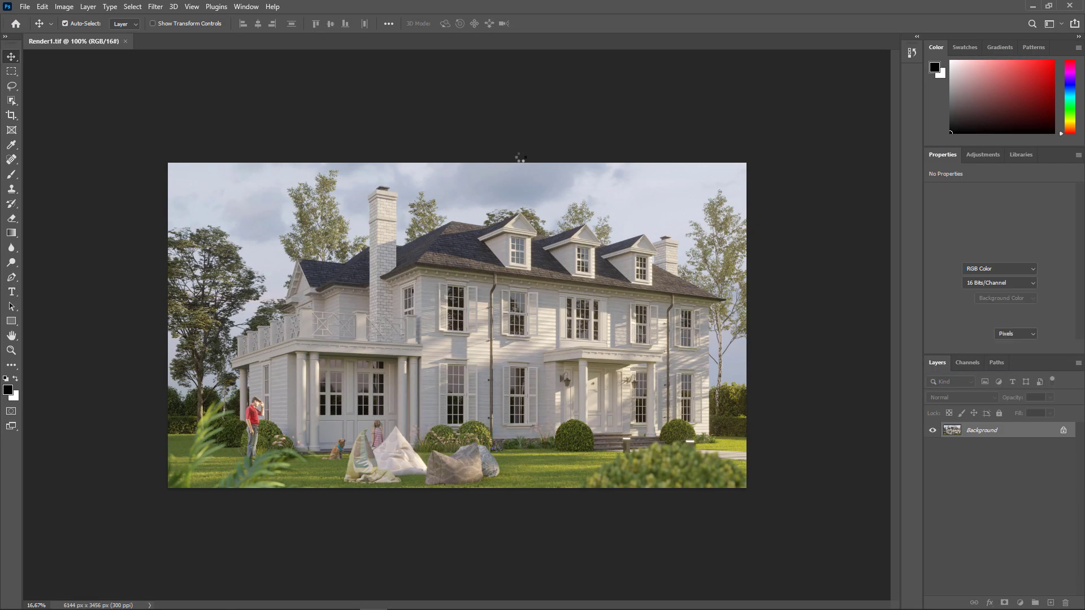
- Fit Render1.tif to the screen and apply the Camera Raw Filter to it
key(ctrl+0)
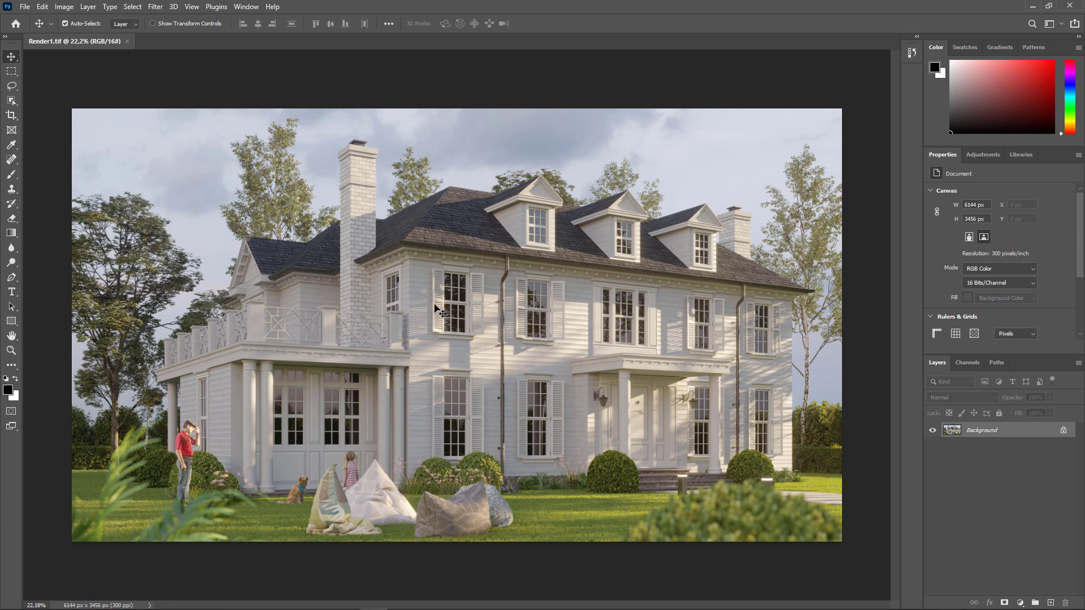
click(192, 7)
mouse_move(246, 6)
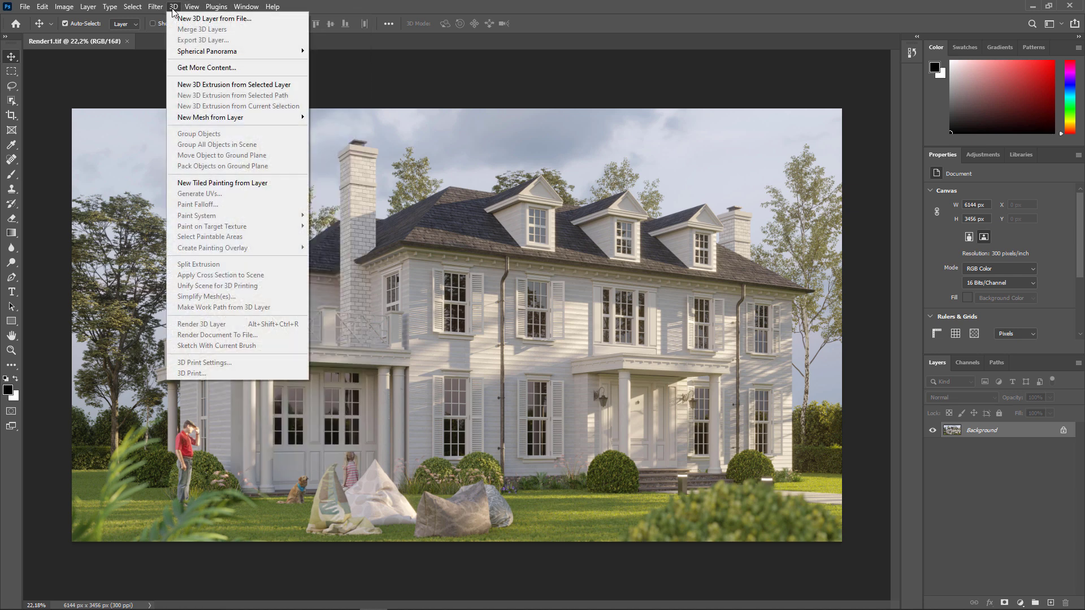
mouse_move(155, 7)
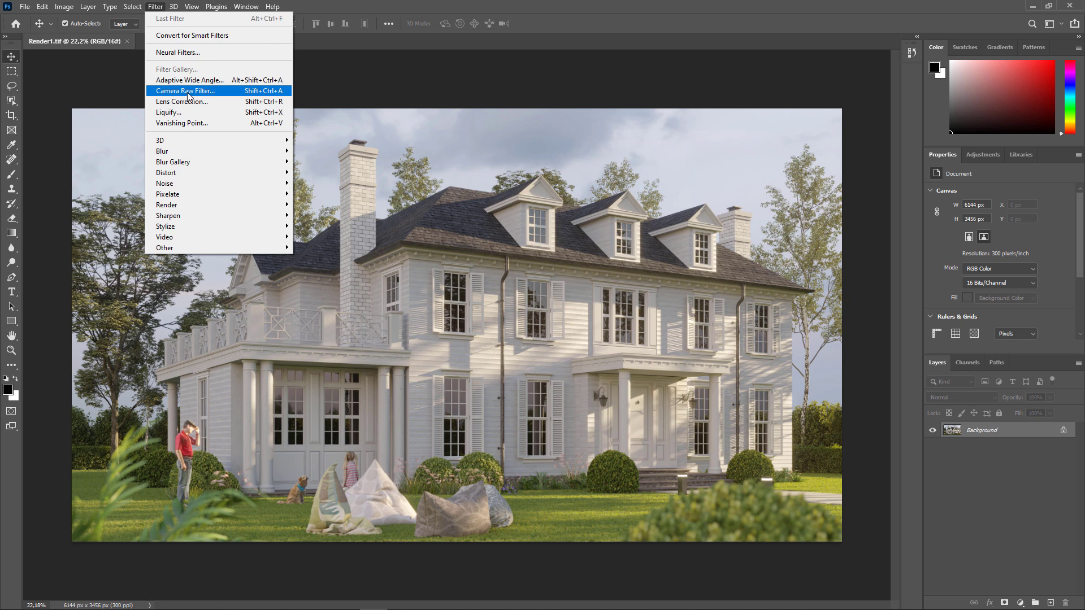
click(187, 91)
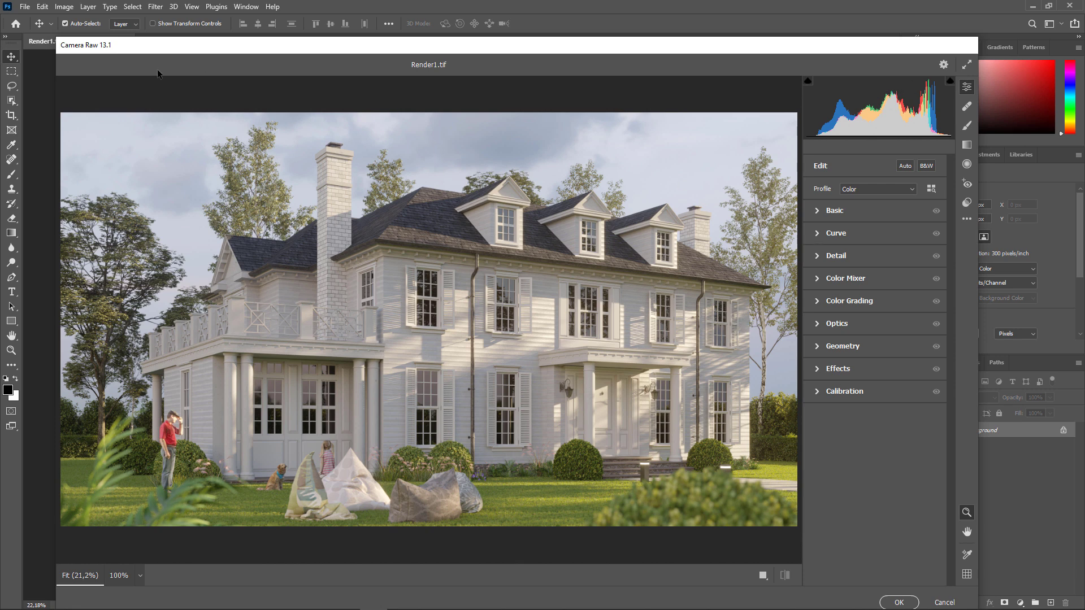
- Reposition the Camera Raw window slightly and expand the Basic section
drag(119, 48, 113, 41)
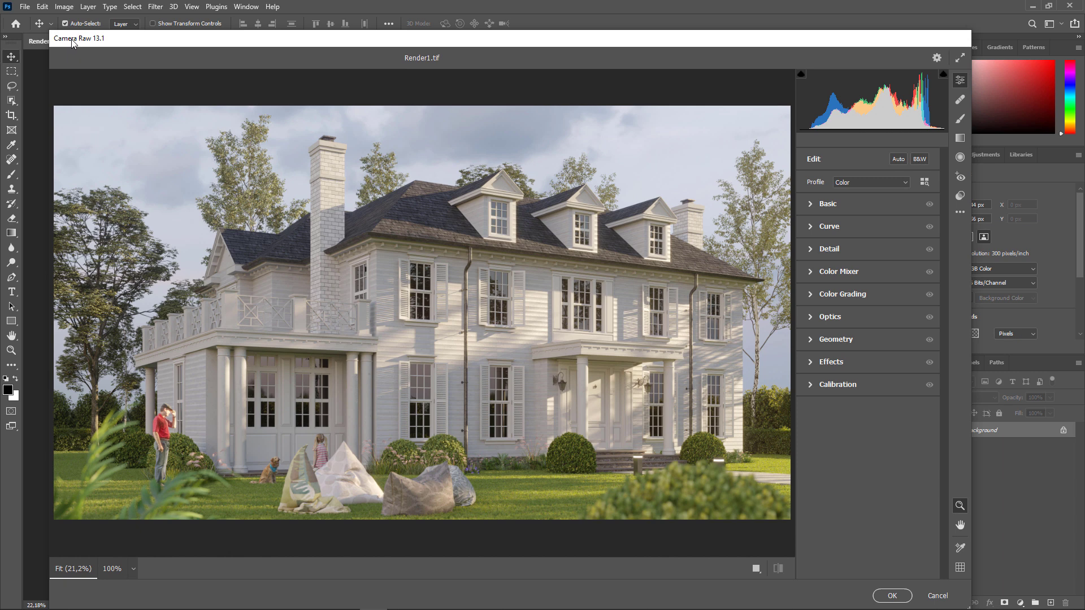
click(815, 209)
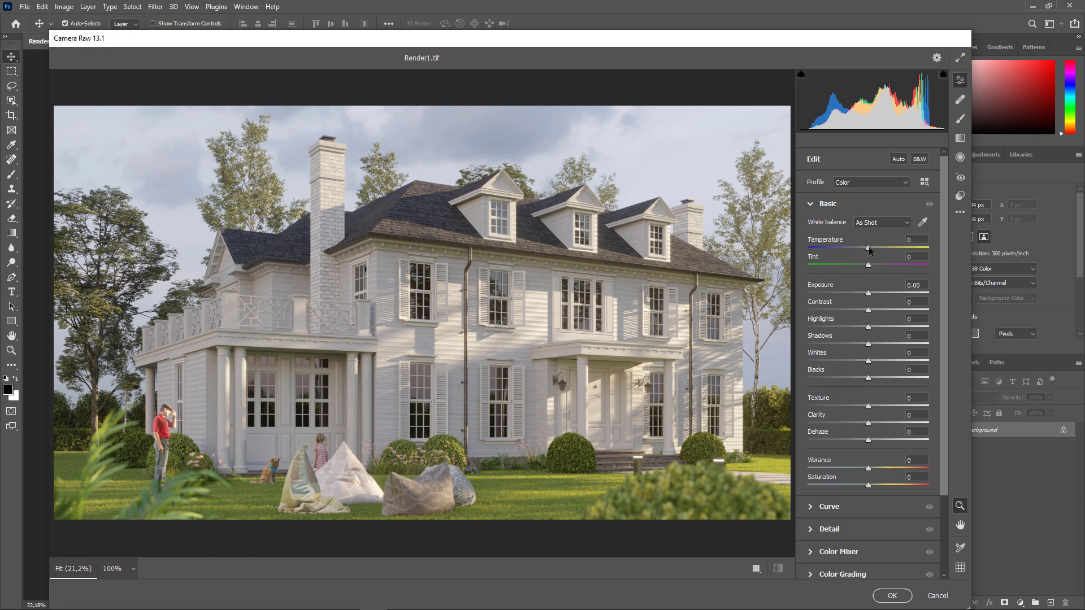
- Keep temperature, tint and exposure at 0; set Contrast +15, Highlights +3, Shadows -7, Whites +44
drag(869, 248, 870, 248)
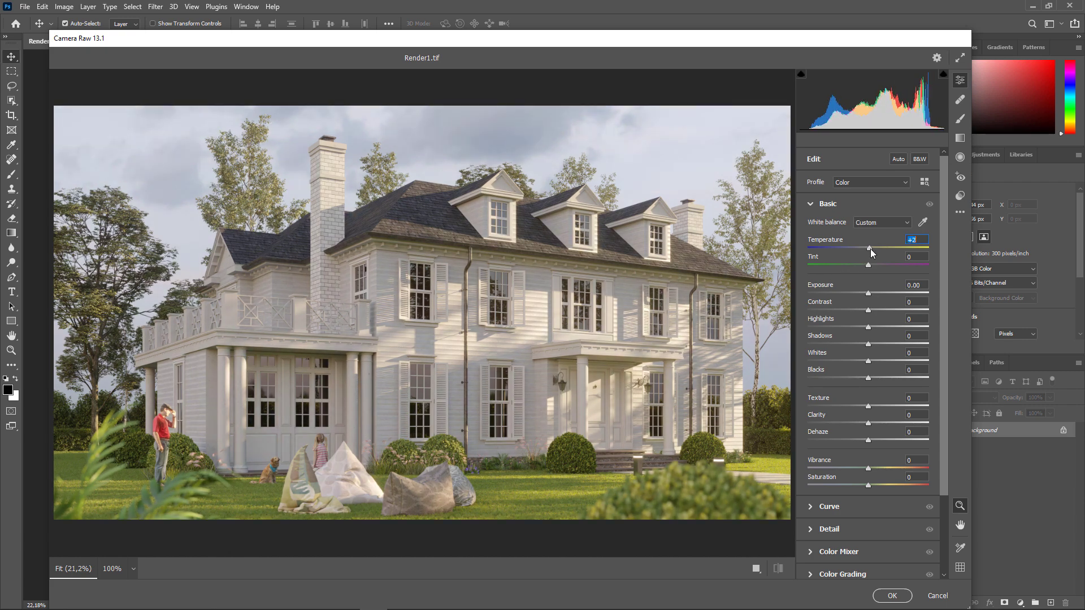
text(0)
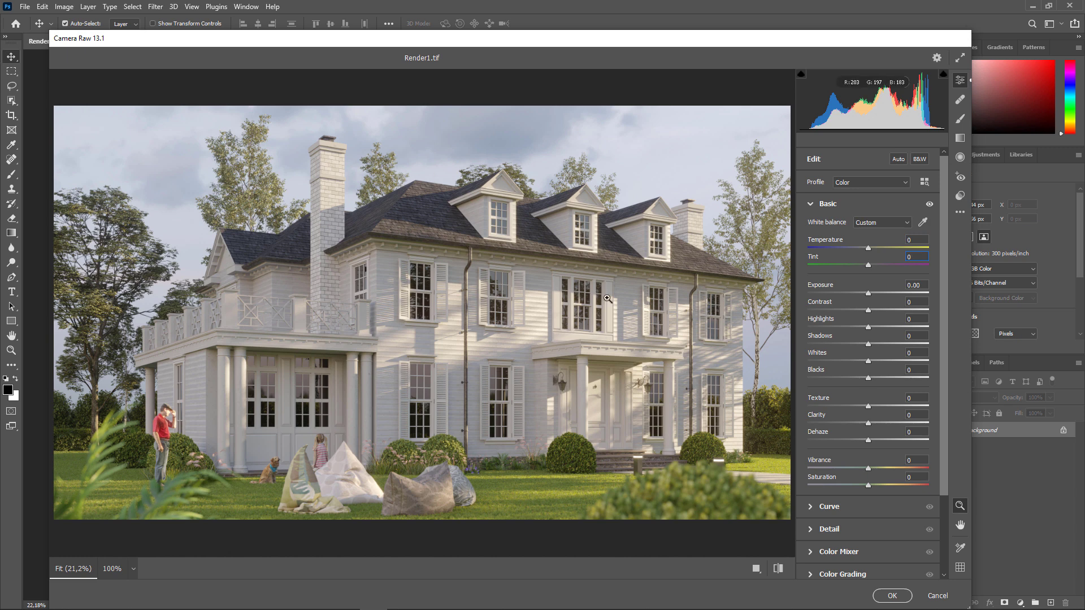
mouse_move(870, 263)
mouse_down()
mouse_move(895, 264)
mouse_move(850, 265)
mouse_up()
text(0)
click(919, 239)
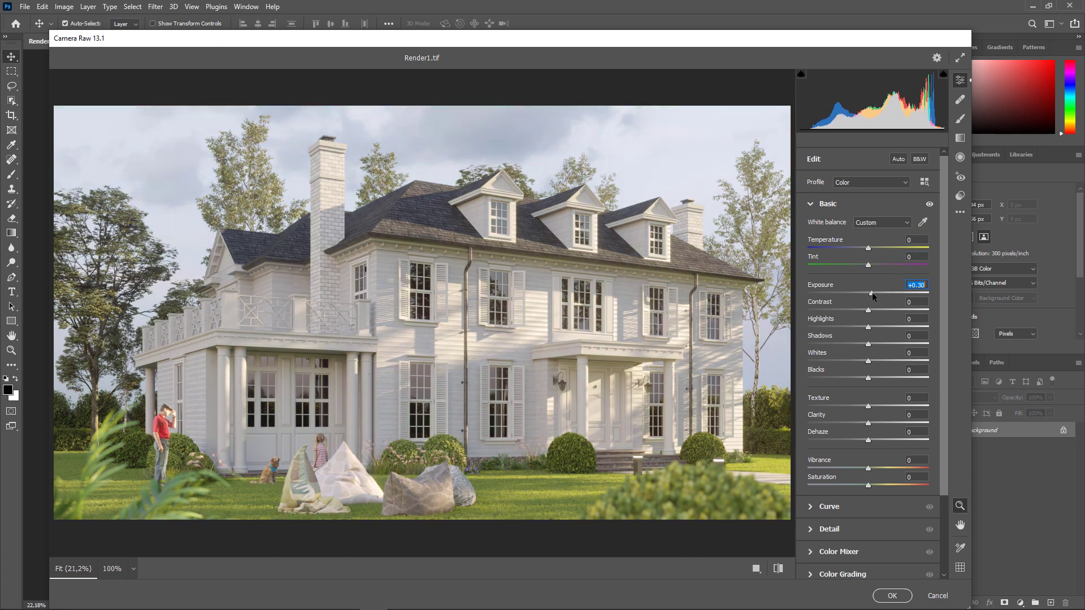
mouse_move(869, 293)
mouse_down()
mouse_move(884, 290)
mouse_move(873, 291)
mouse_up()
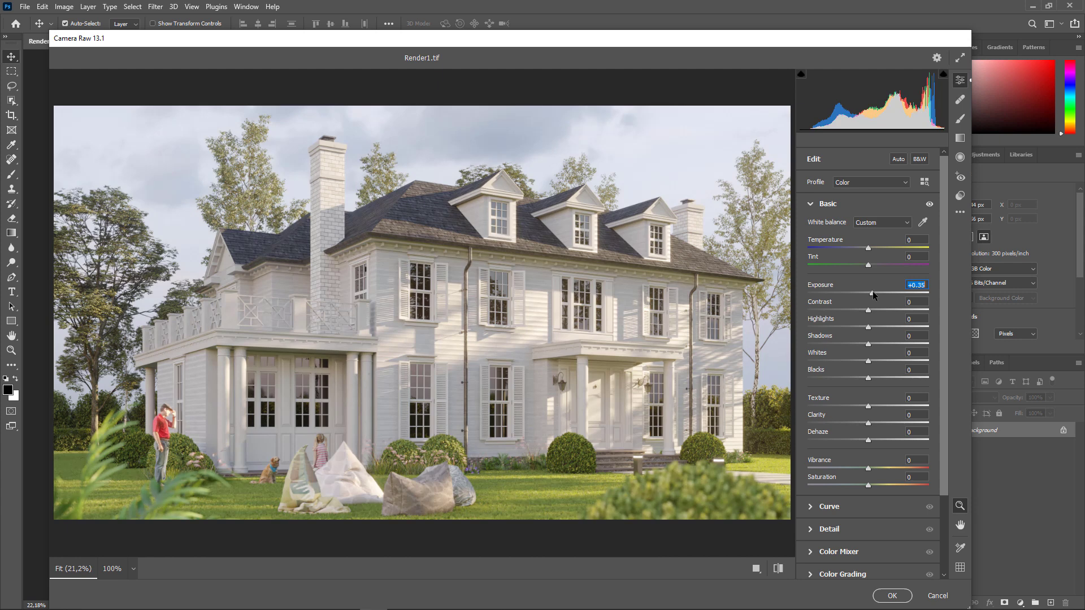
text(0)
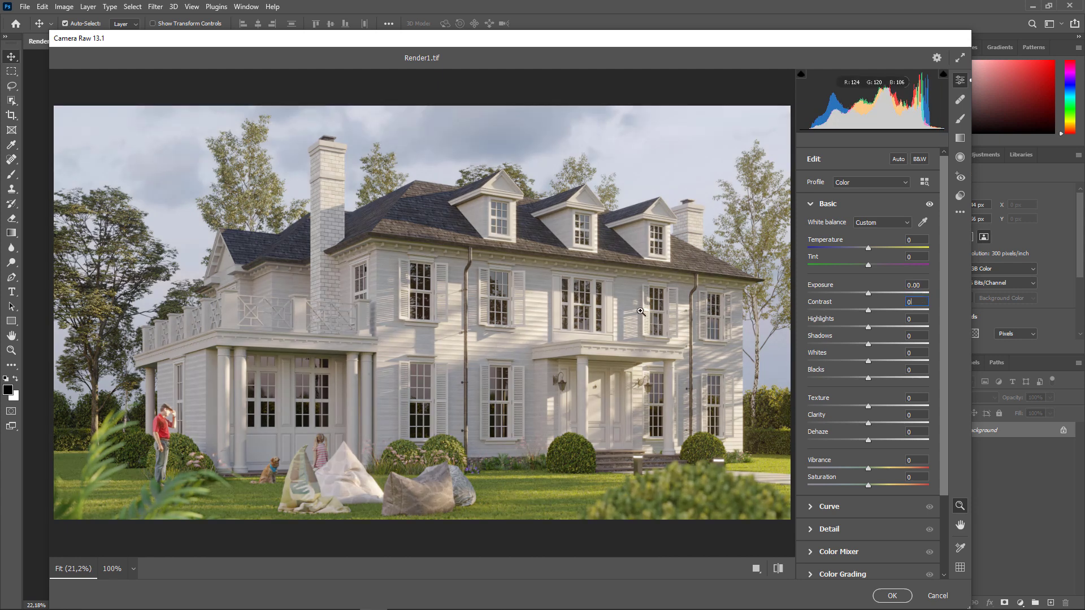
mouse_move(870, 311)
mouse_down()
mouse_move(900, 310)
mouse_move(867, 310)
mouse_move(917, 327)
mouse_move(816, 328)
mouse_move(902, 327)
mouse_move(870, 362)
mouse_up()
mouse_move(923, 327)
mouse_down()
mouse_move(870, 327)
mouse_move(859, 345)
mouse_move(910, 361)
mouse_move(878, 361)
mouse_move(906, 361)
mouse_move(880, 361)
mouse_move(896, 363)
mouse_up()
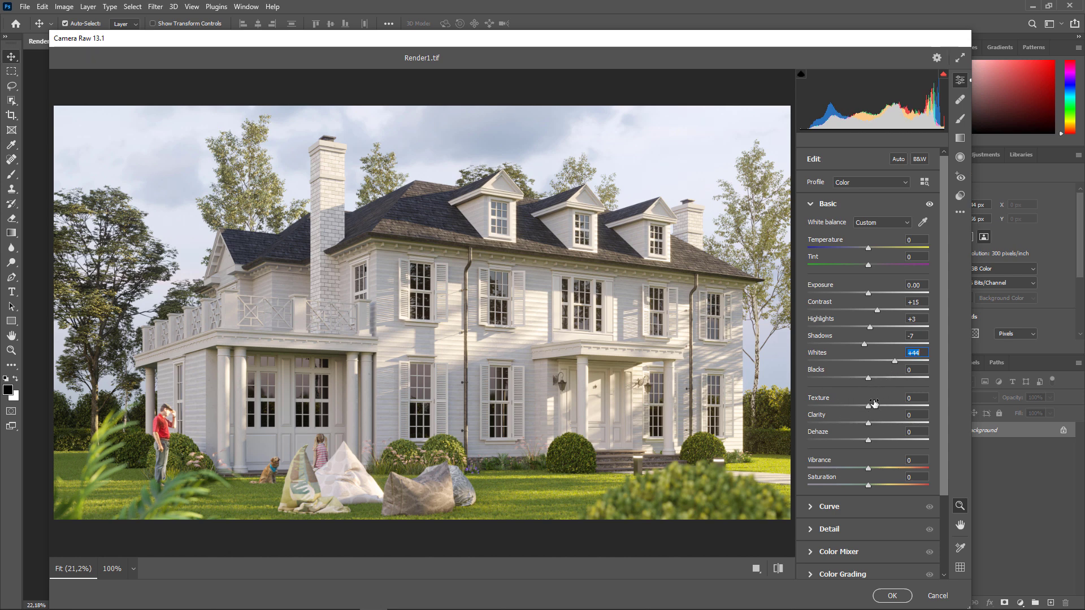
- Lower Whites to +24 and try Texture, checking siding and beanbags at 100%
drag(897, 361, 884, 360)
drag(868, 405, 908, 406)
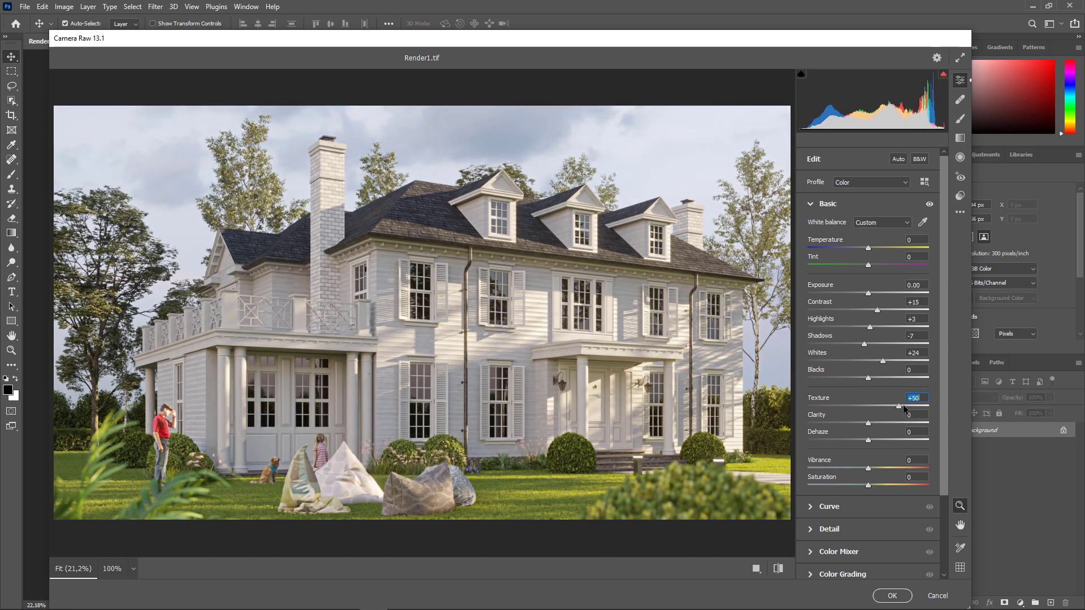
click(421, 334)
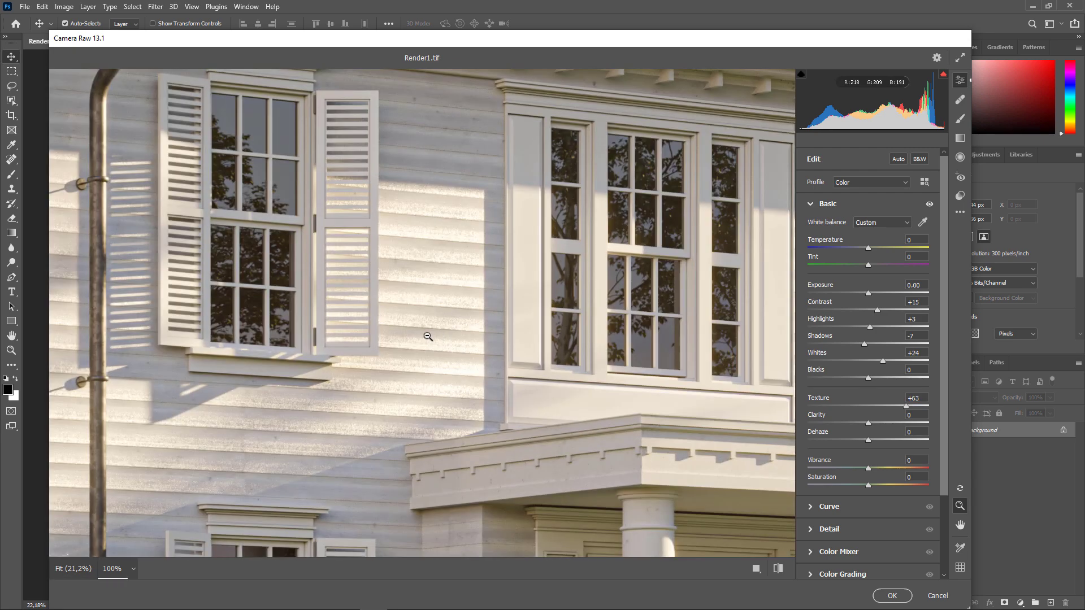
click(395, 407)
click(360, 487)
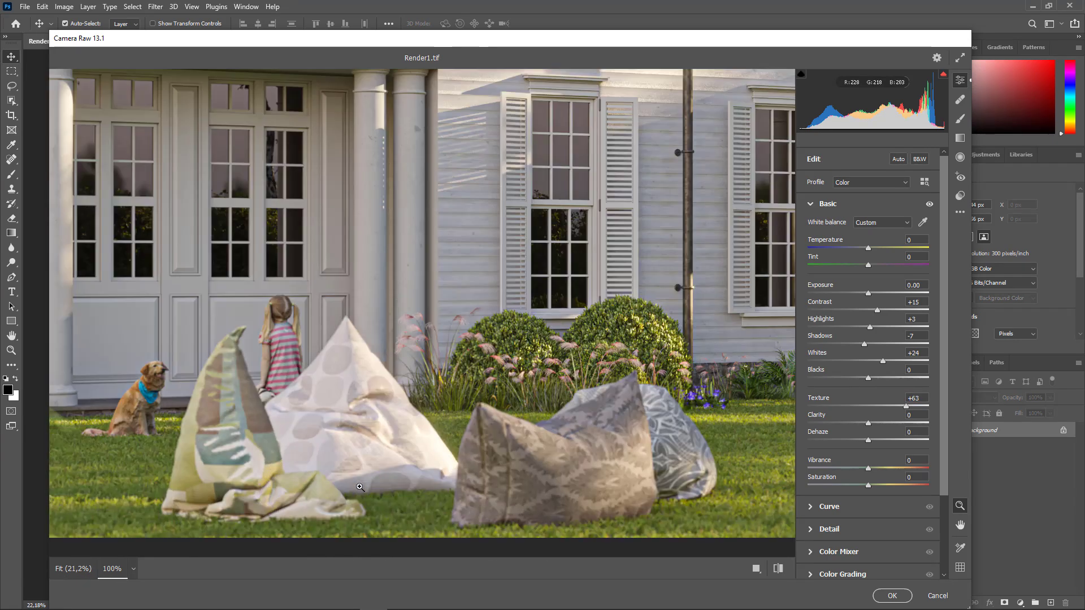
mouse_move(906, 406)
mouse_down()
mouse_move(870, 406)
mouse_move(894, 428)
mouse_up()
- Settle Clarity at about +30 and Texture at +6 after testing higher values
click(592, 312)
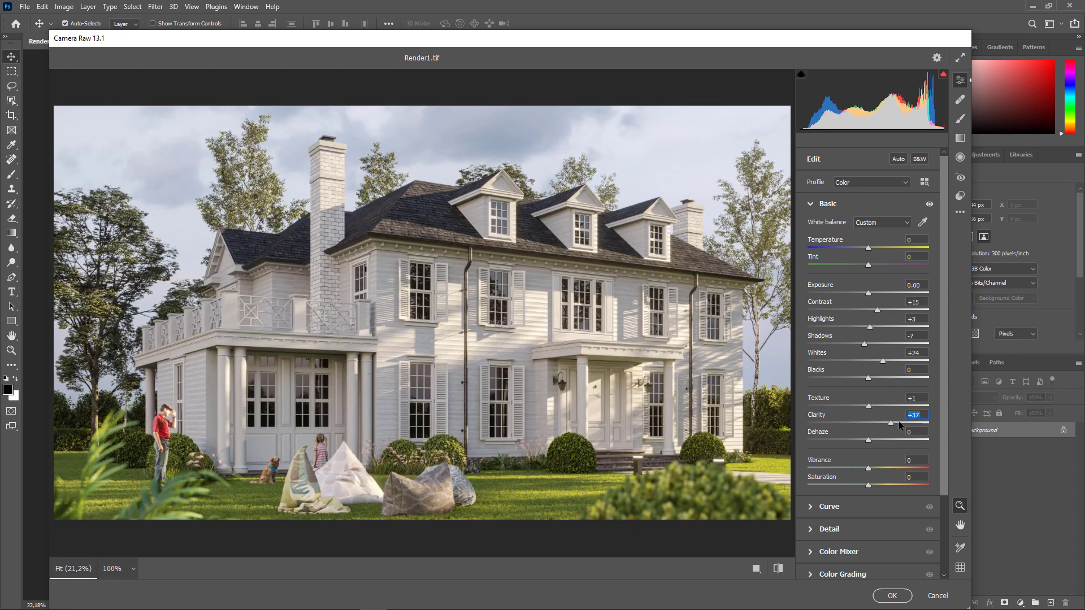
mouse_move(899, 422)
mouse_down()
mouse_move(909, 422)
mouse_move(899, 423)
mouse_up()
drag(896, 422, 903, 422)
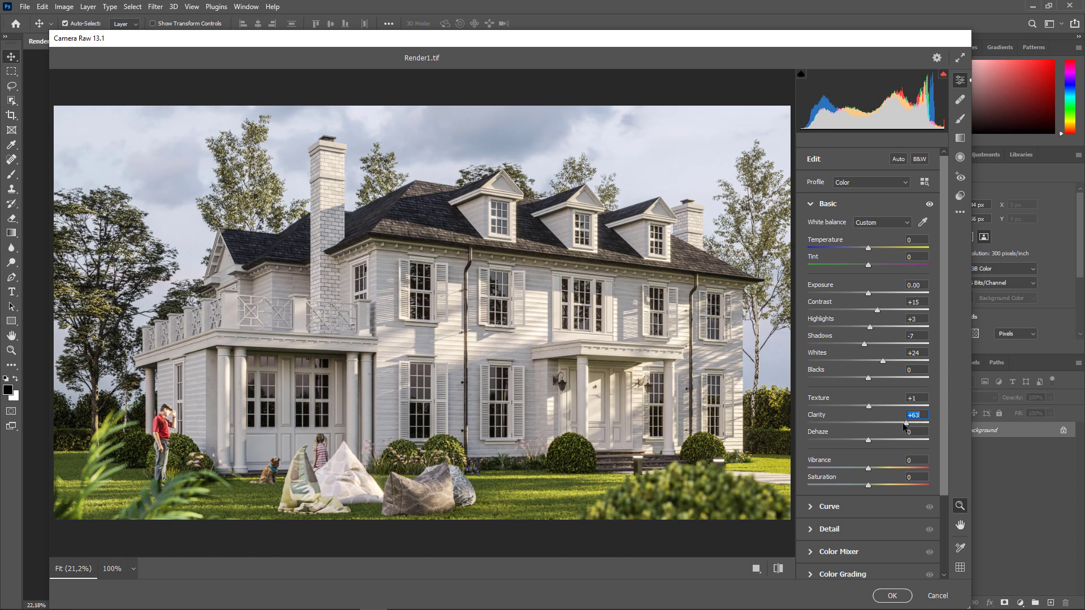
drag(903, 423, 890, 428)
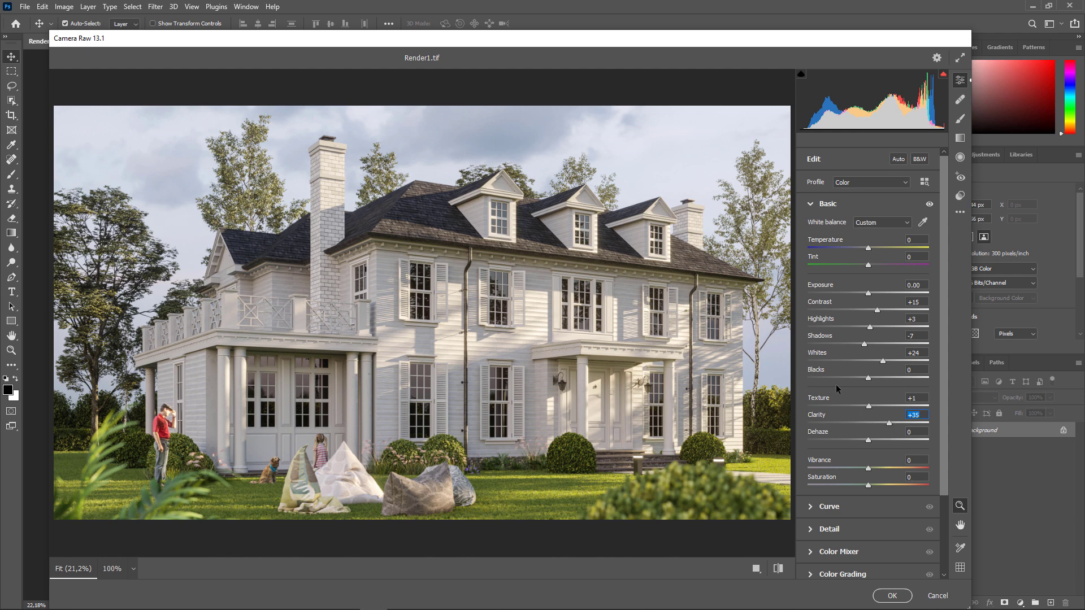
drag(870, 406, 931, 404)
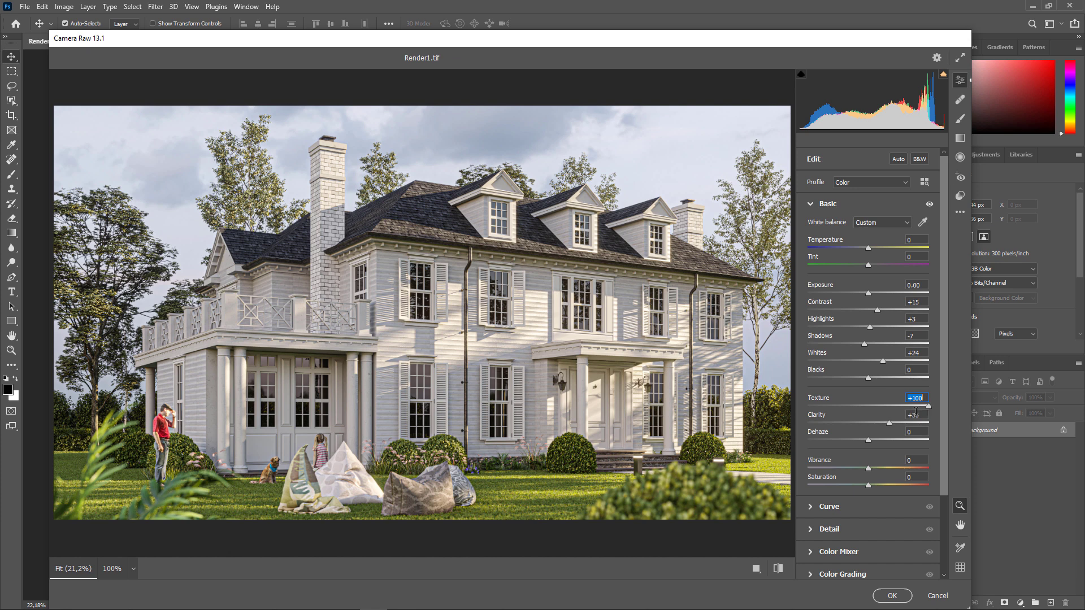
mouse_move(929, 406)
mouse_down()
mouse_move(862, 404)
mouse_move(873, 406)
mouse_up()
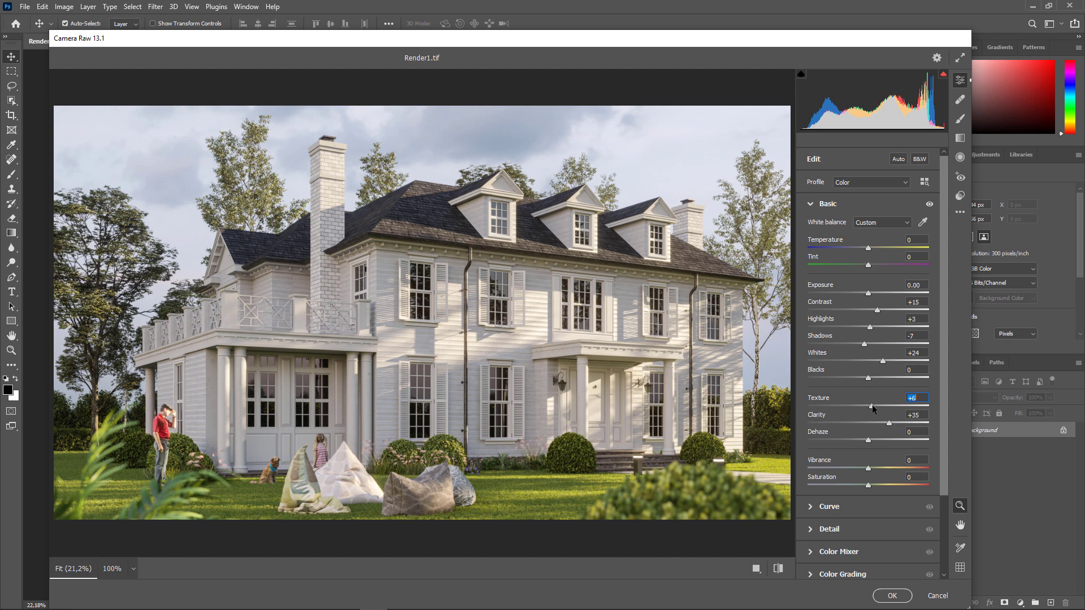
drag(888, 424, 886, 424)
- Return Shadows to 0
double_click(864, 344)
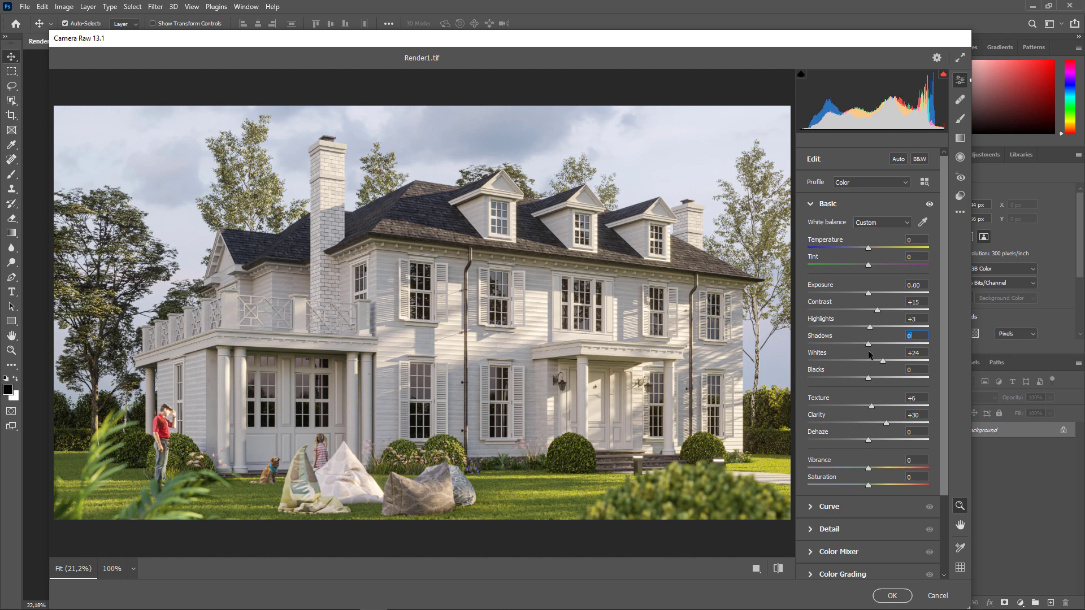
mouse_move(869, 351)
mouse_down()
mouse_move(842, 350)
mouse_move(870, 347)
mouse_up()
text(0)
key(Tab)
scroll(946, 360, down, 1)
- Set the tone curve to Highlights -7, Lights +10, Darks -10 and Shadows -5
click(818, 479)
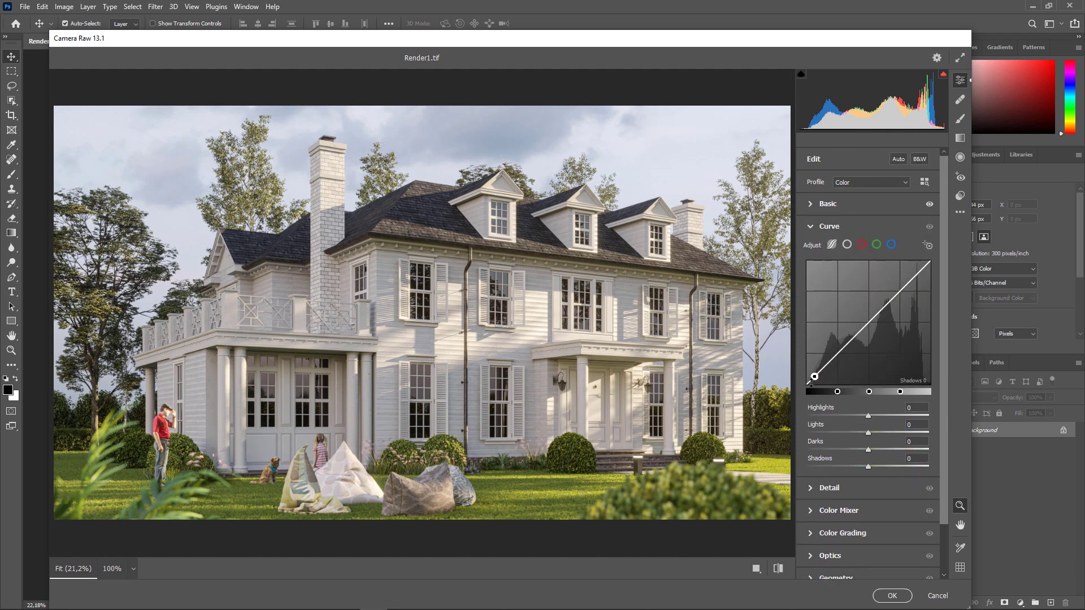
drag(809, 385, 807, 385)
drag(869, 450, 860, 450)
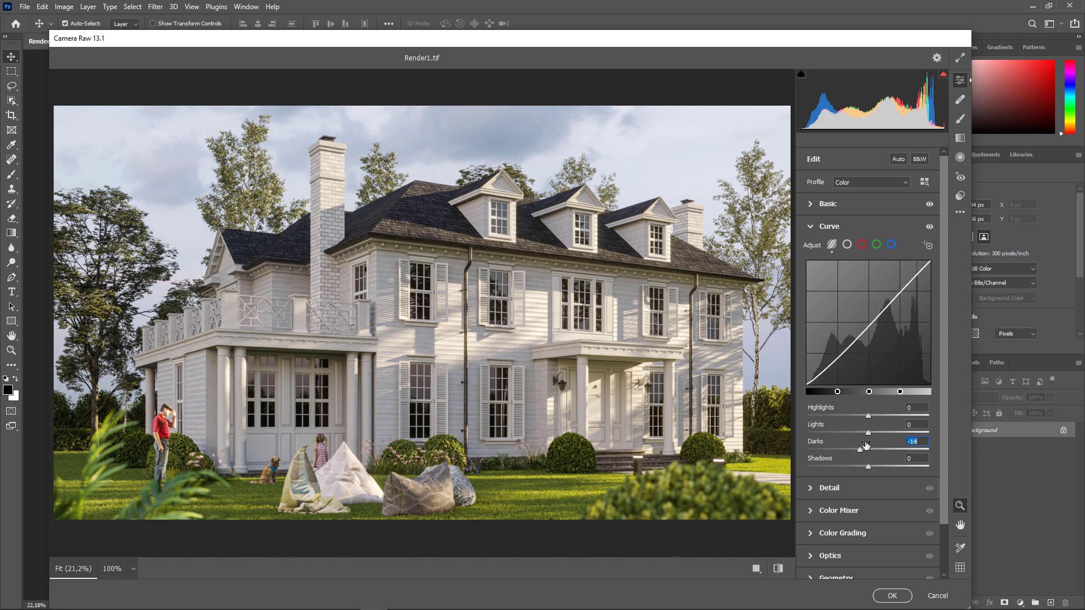
mouse_move(860, 449)
mouse_down()
mouse_move(865, 457)
mouse_move(876, 434)
mouse_up()
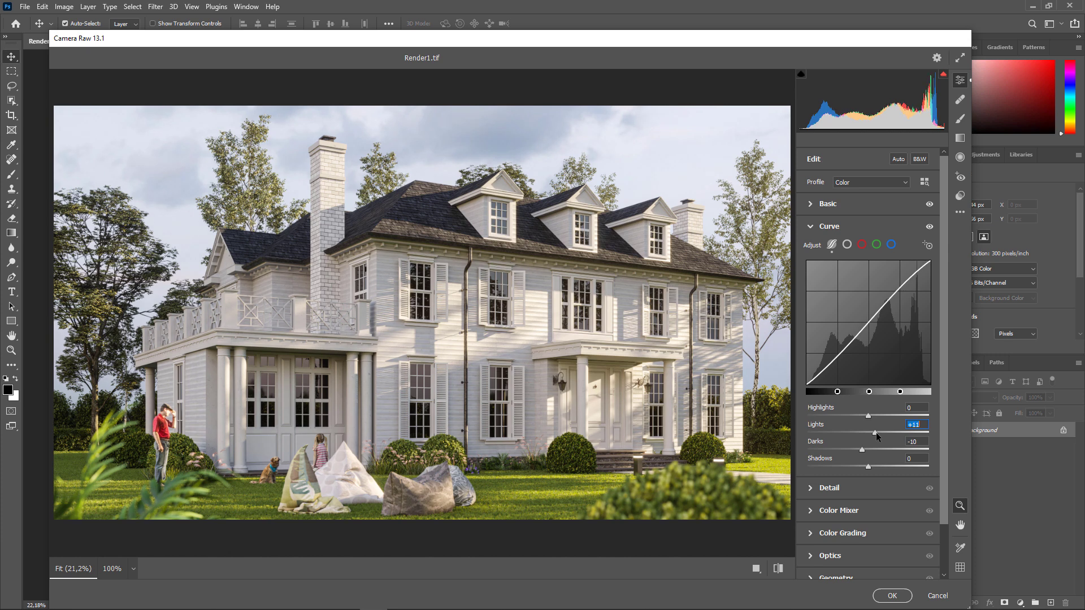
mouse_move(876, 433)
mouse_down()
mouse_move(851, 417)
mouse_move(865, 428)
mouse_up()
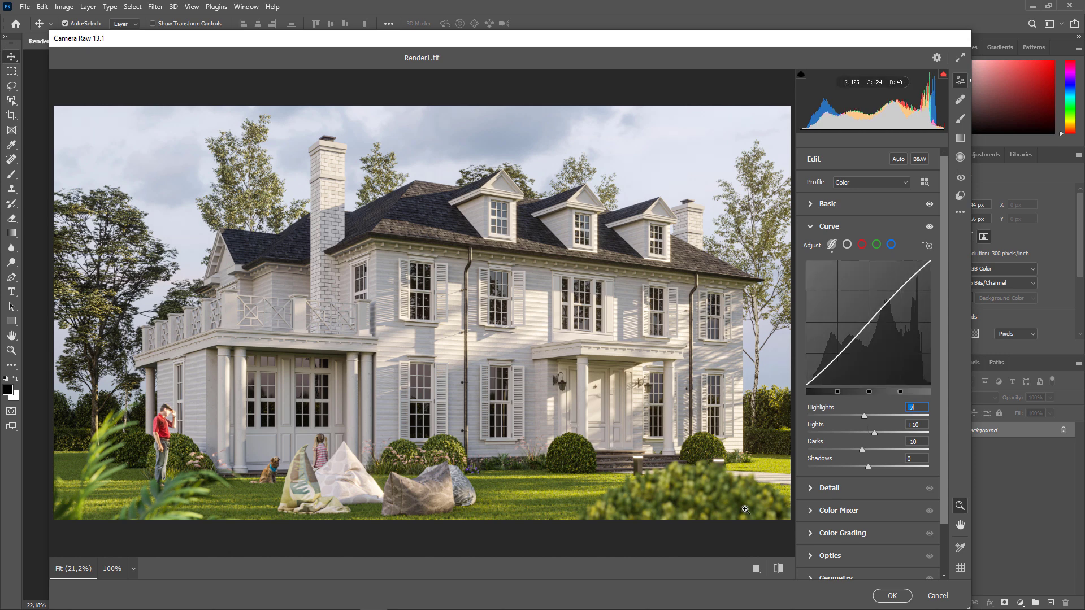
mouse_move(869, 468)
mouse_down()
mouse_move(847, 468)
mouse_move(866, 467)
mouse_up()
scroll(927, 503, down, 2)
- Set Detail Sharpening to 5, judging it at 100% zoom before returning to Fit
click(810, 457)
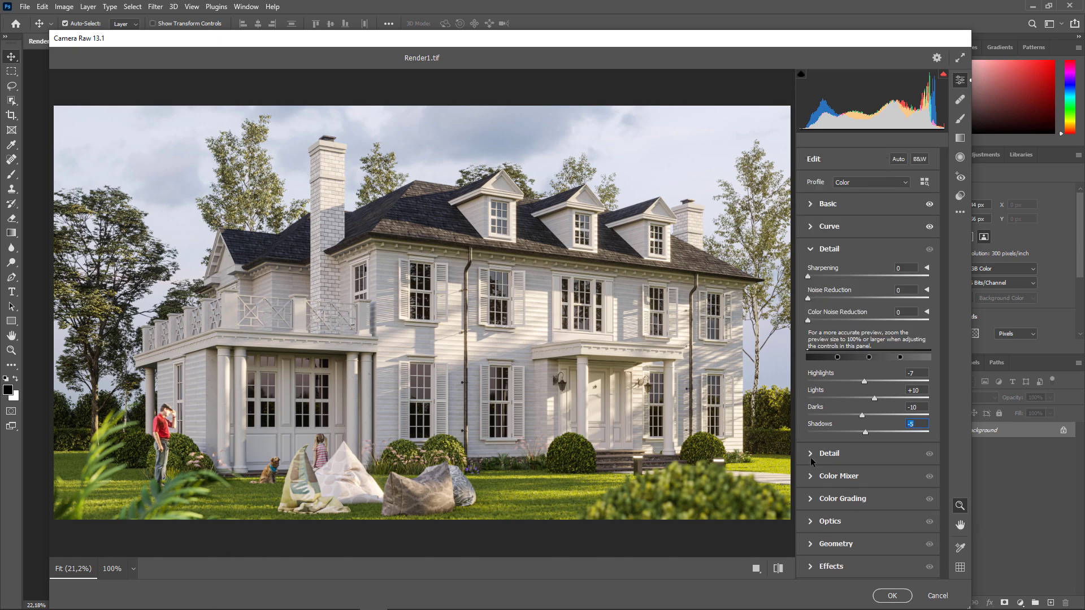
click(448, 473)
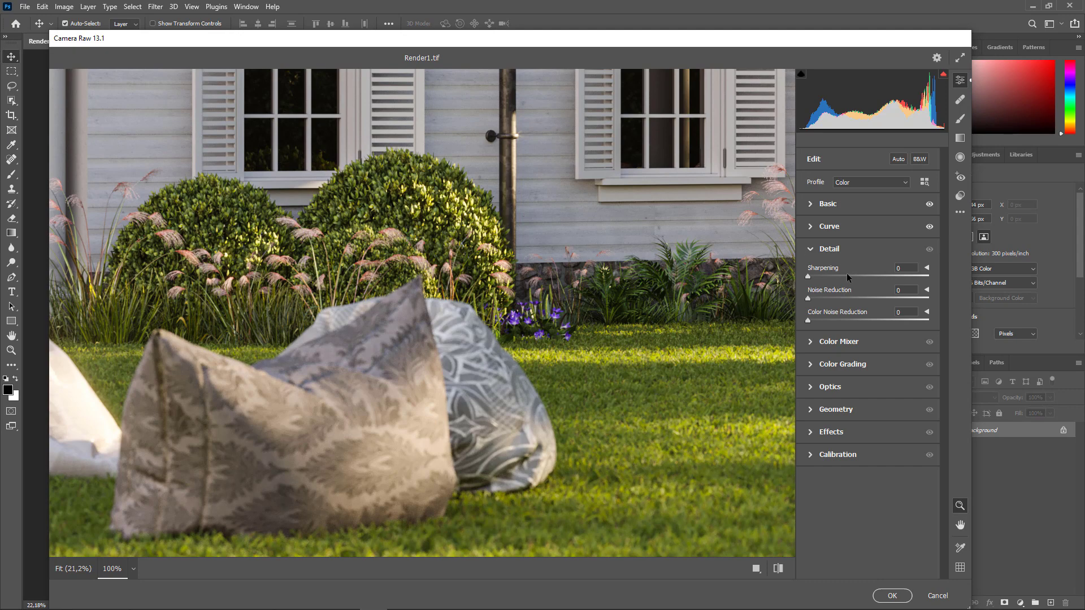
drag(857, 273, 814, 276)
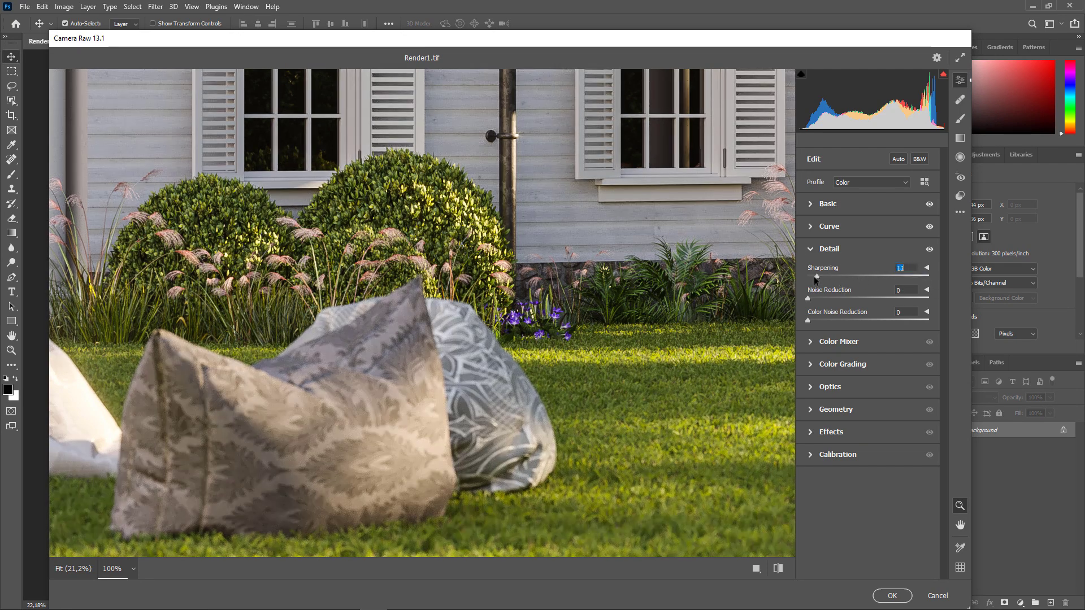
click(381, 277)
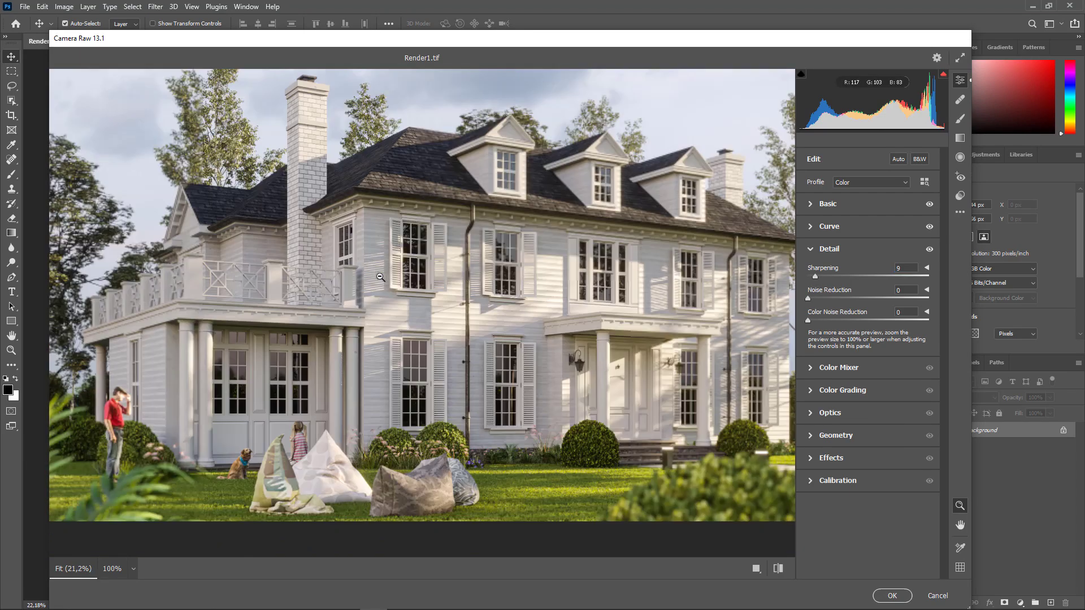
click(145, 420)
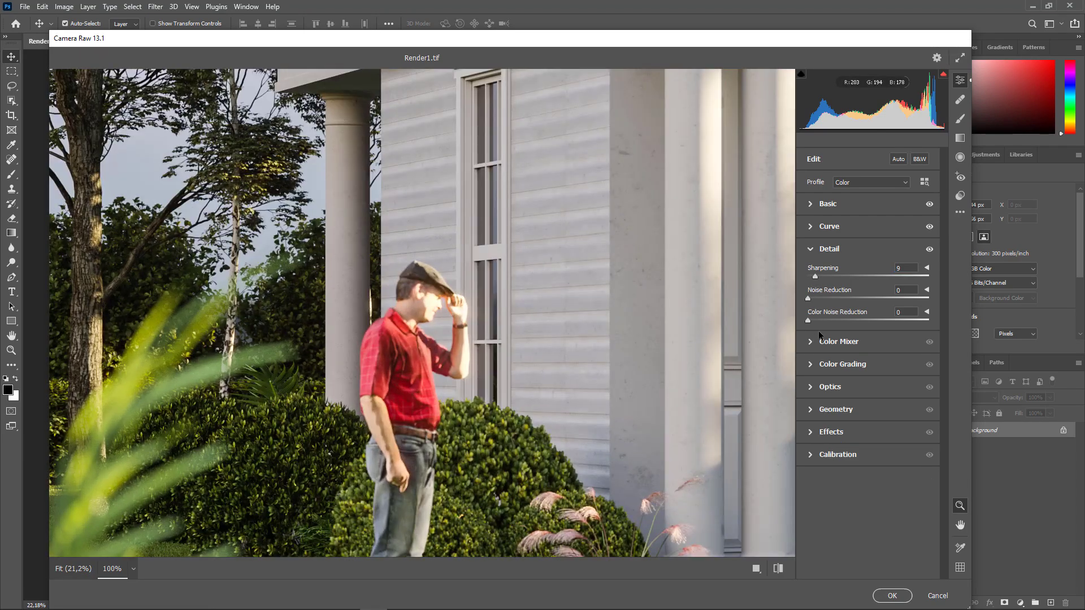
drag(832, 276, 979, 281)
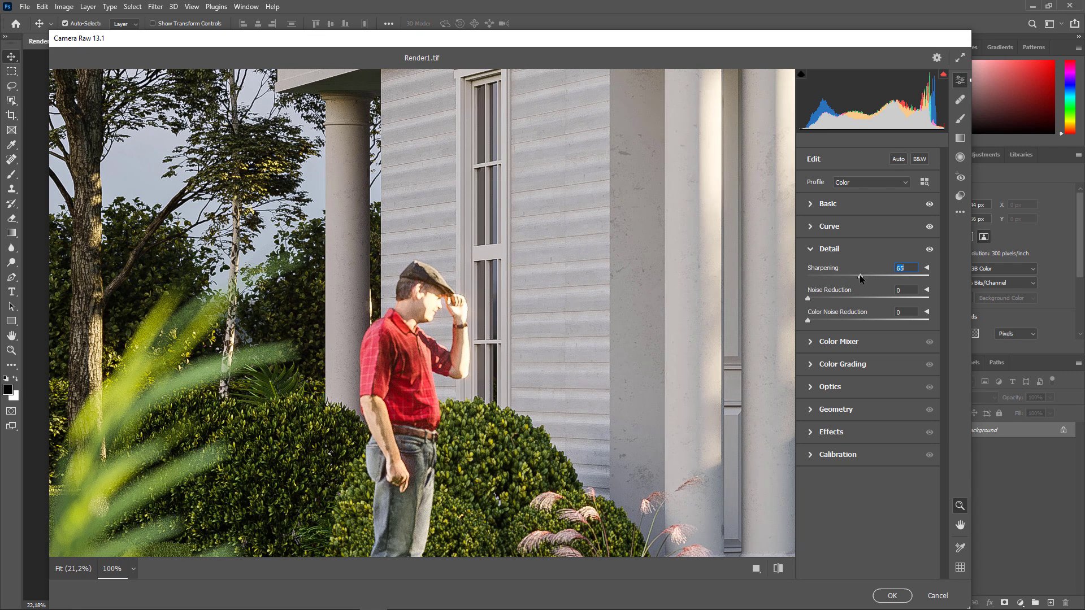
click(815, 276)
drag(814, 279, 812, 281)
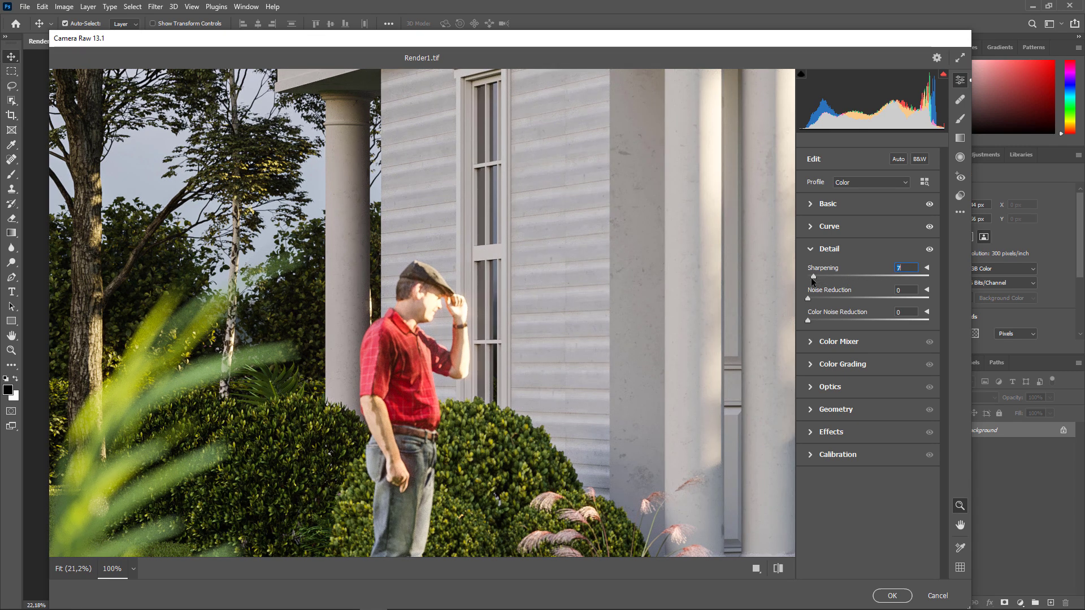
click(438, 429)
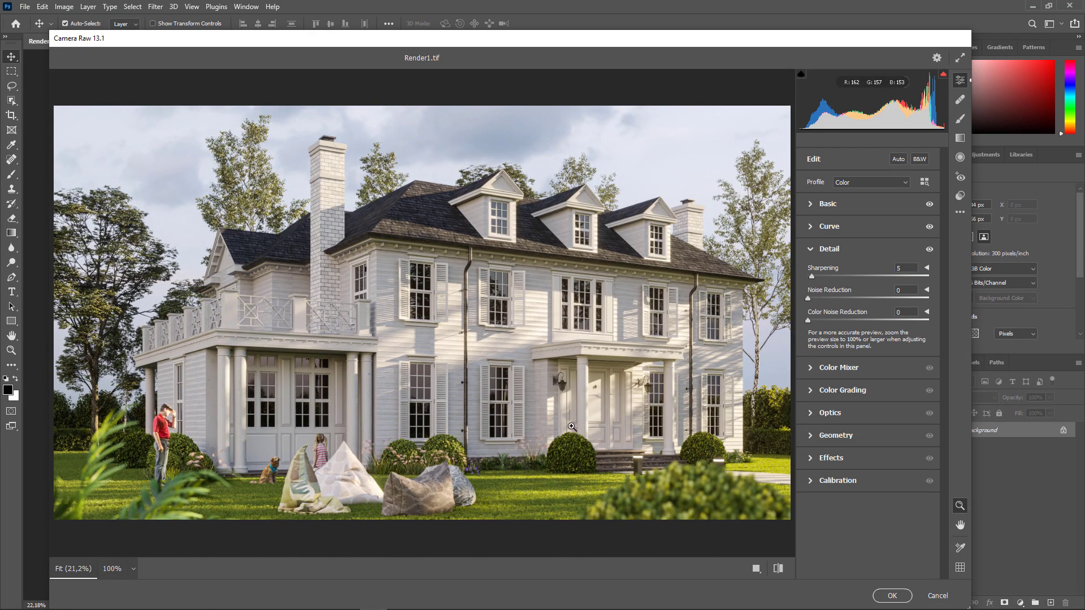
- Expand the Color Mixer and try shifting the Greens hue on the Hue tab
click(809, 368)
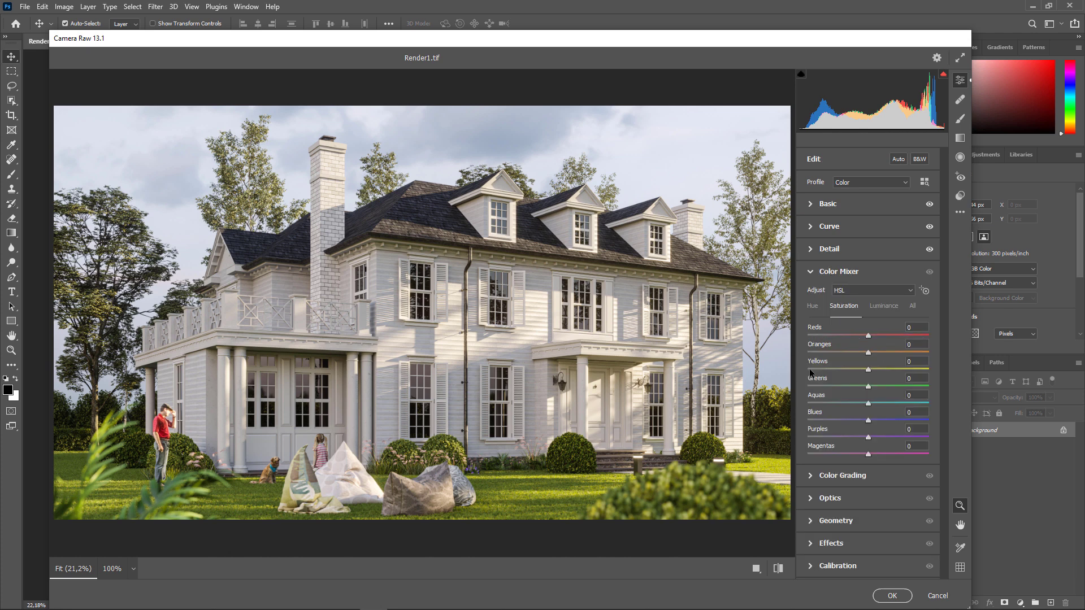
click(816, 307)
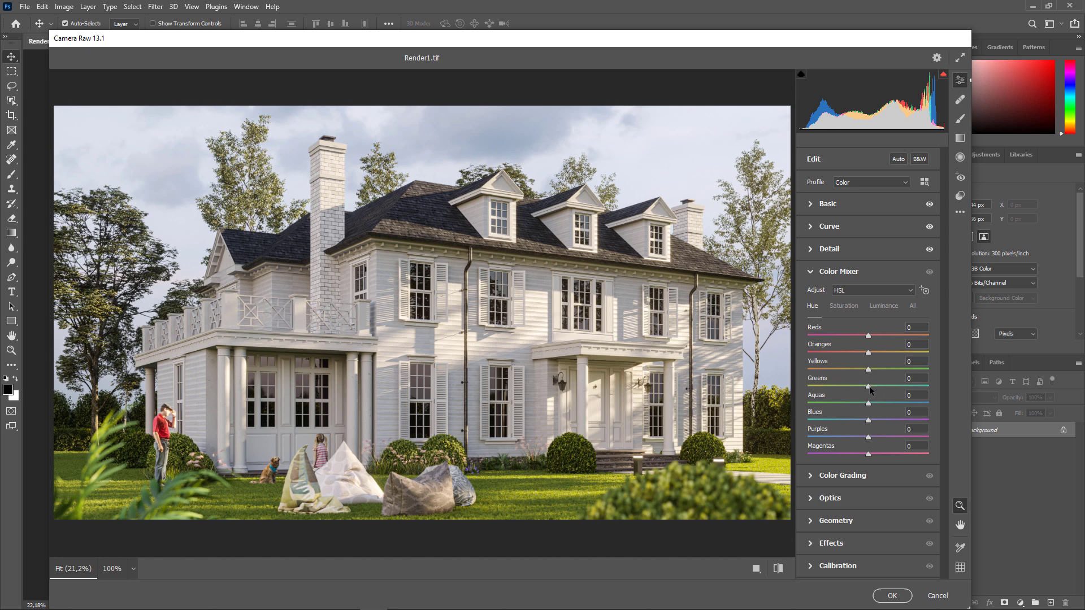
mouse_move(868, 388)
mouse_down()
mouse_move(839, 388)
mouse_move(921, 394)
mouse_move(861, 399)
mouse_up()
- Set HSL saturation to Greens -5, Aquas -4 and Blues +10
click(846, 307)
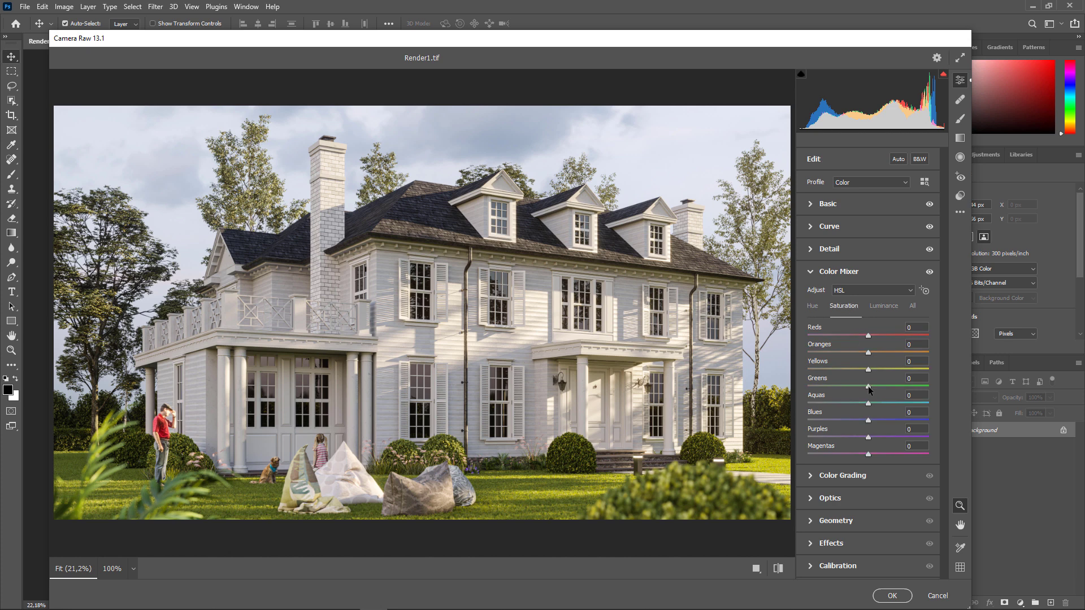
mouse_move(869, 386)
mouse_down()
mouse_move(855, 386)
mouse_move(933, 397)
mouse_up()
drag(878, 397, 866, 398)
drag(868, 405, 887, 416)
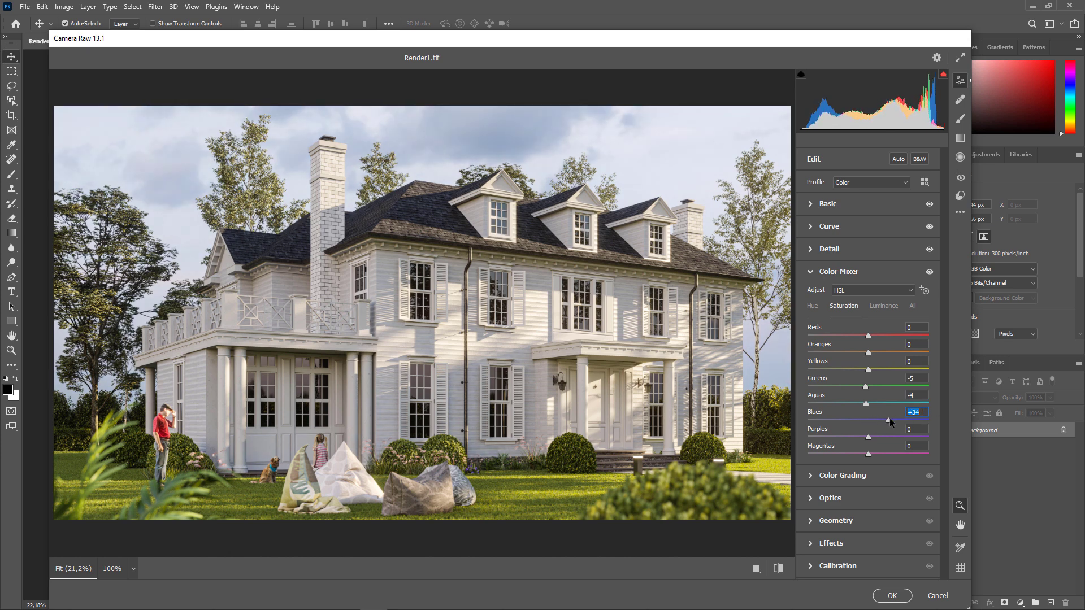
drag(888, 418, 876, 425)
- Set HSL luminance to Greens -1 and Blues +26 to lighten the sky
click(884, 307)
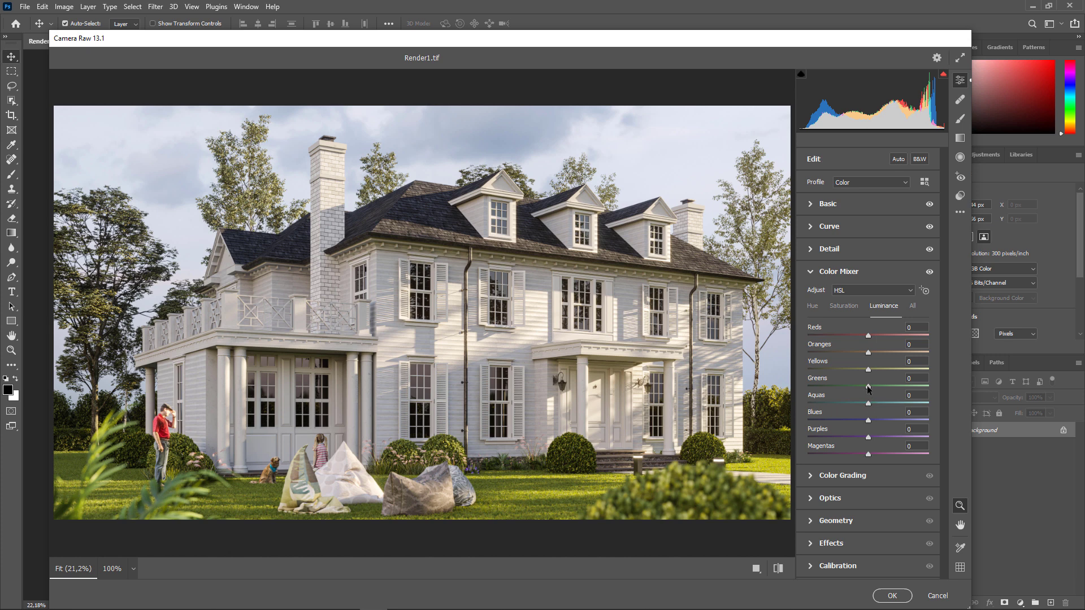
mouse_move(868, 389)
mouse_down()
mouse_move(852, 385)
mouse_move(908, 389)
mouse_move(869, 394)
mouse_up()
drag(868, 421, 885, 419)
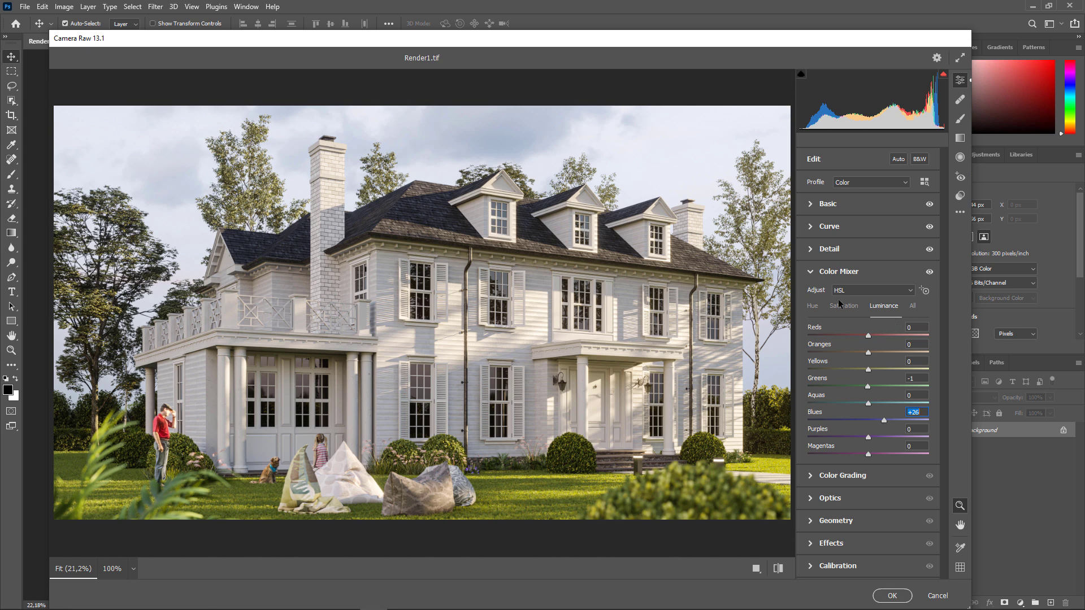
- Collapse and re-expand the Color Mixer to compare, then expand Color Grading
click(810, 272)
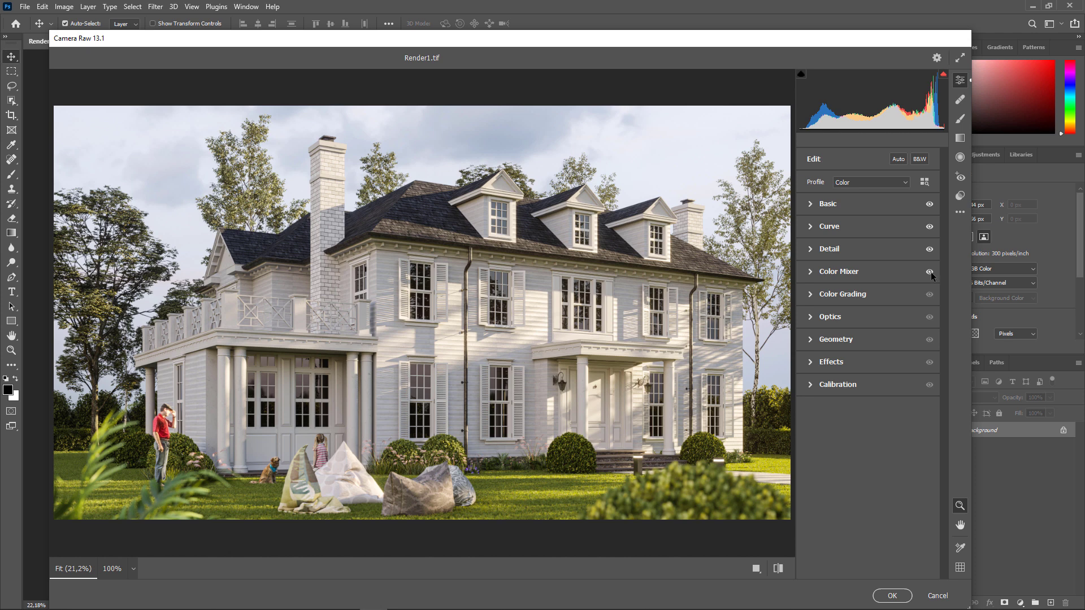
click(815, 271)
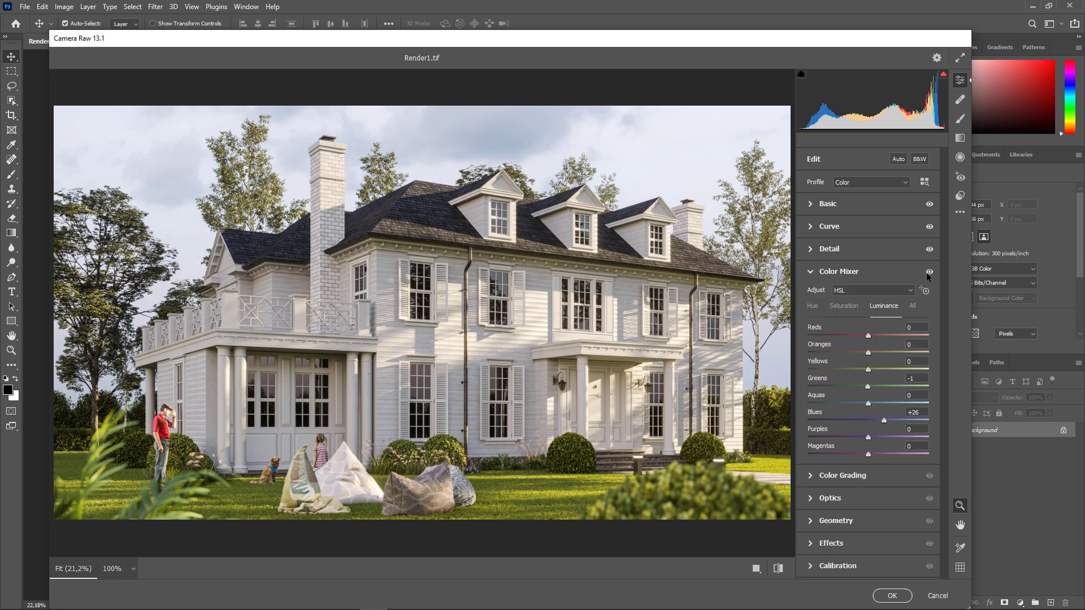
click(812, 269)
click(881, 294)
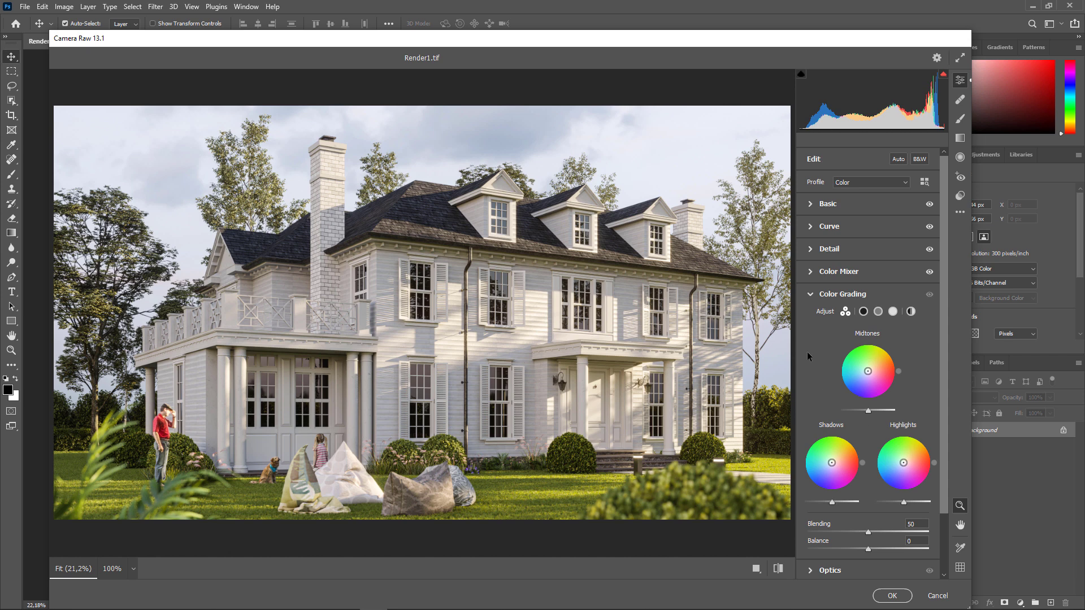
- Review Curve and Basic values (contrast +15, whites +24, clarity +30), collapsing every section afterward
click(815, 294)
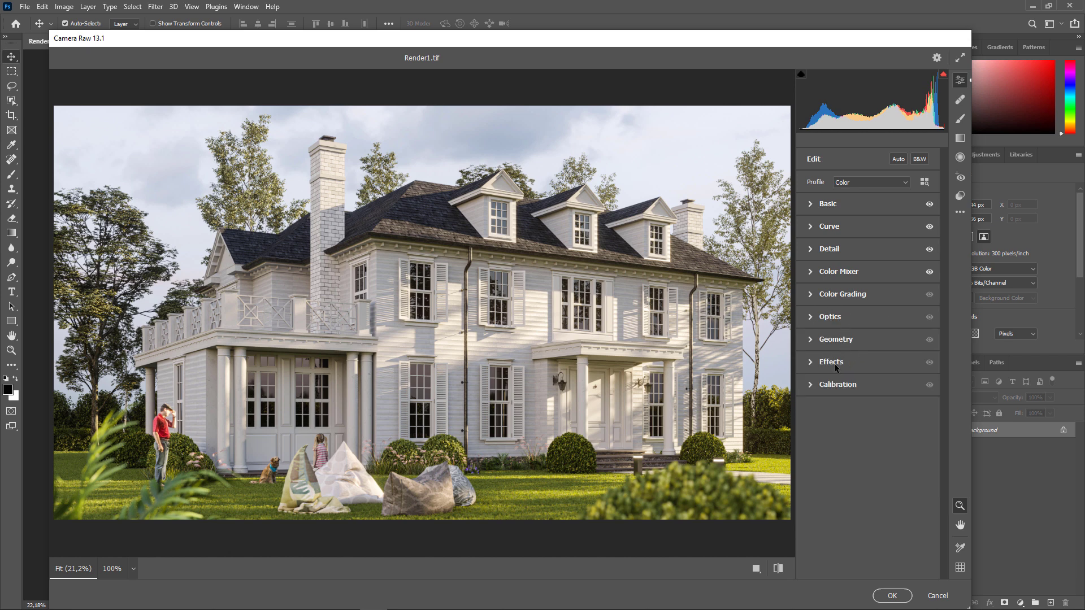
click(810, 227)
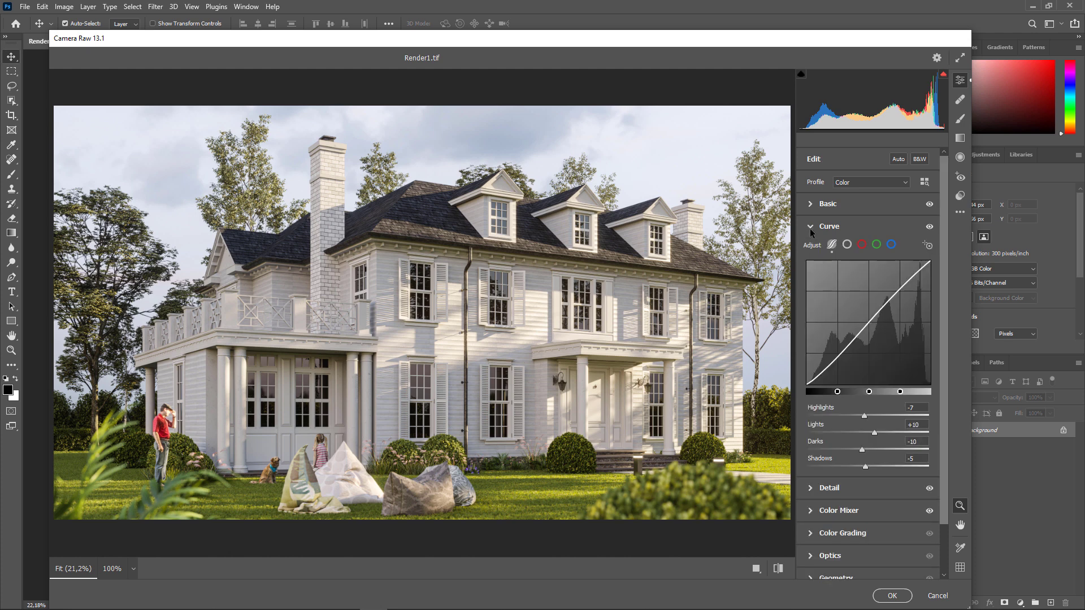
click(814, 229)
click(809, 206)
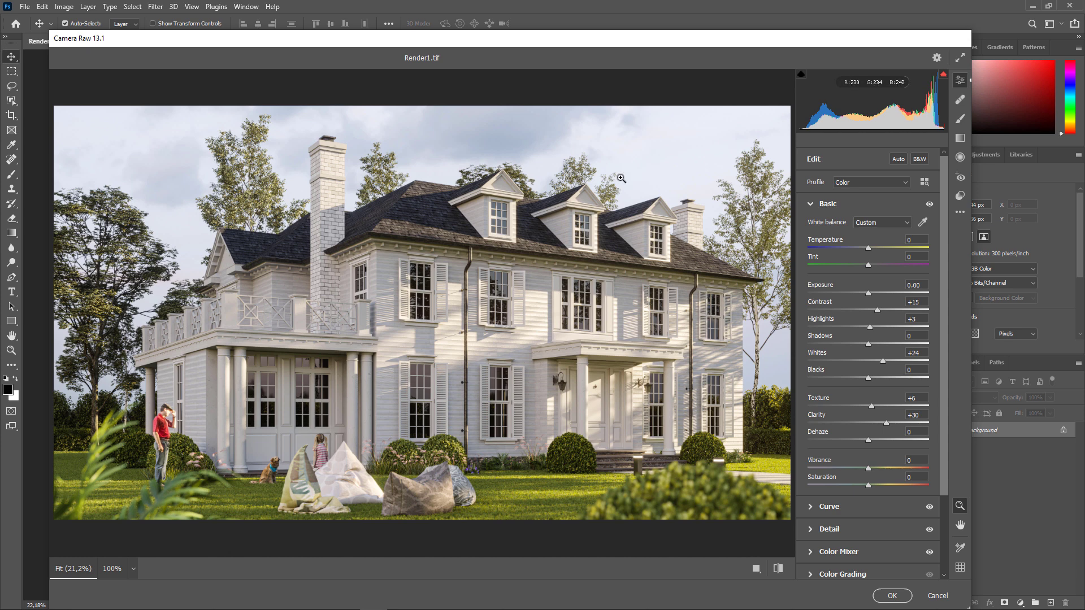
drag(656, 42, 656, 43)
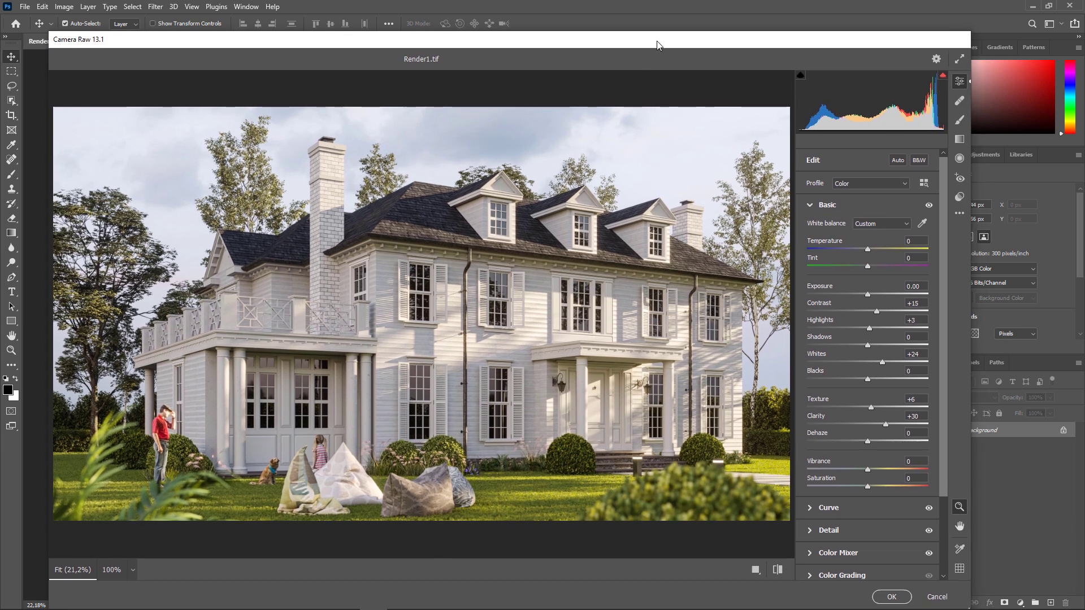
click(810, 206)
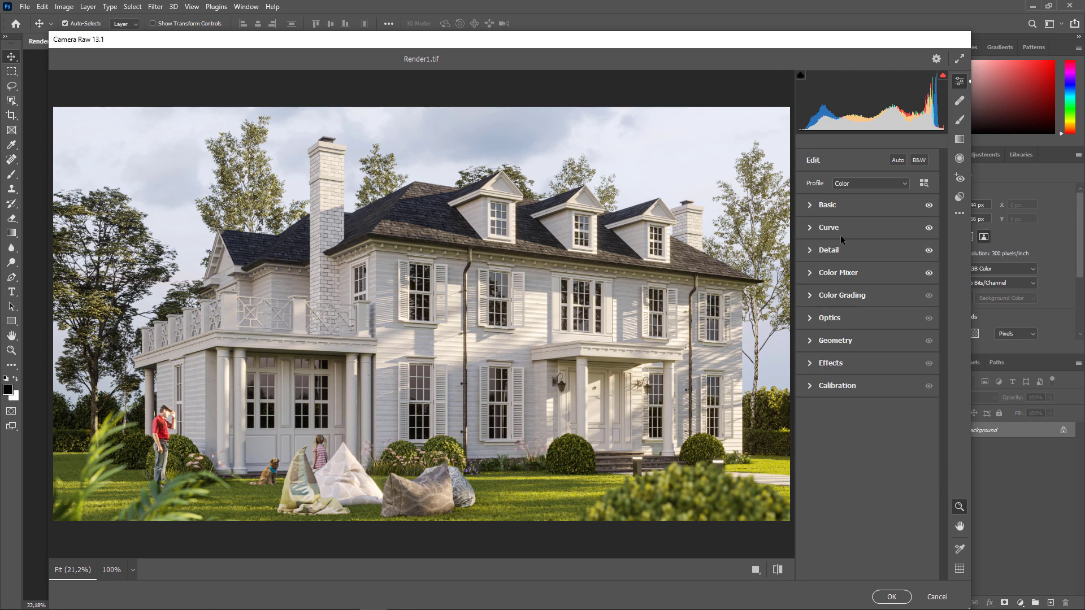
- Save the Default-subset settings as villa in Corona Dis Mekan and apply Camera Raw
click(961, 213)
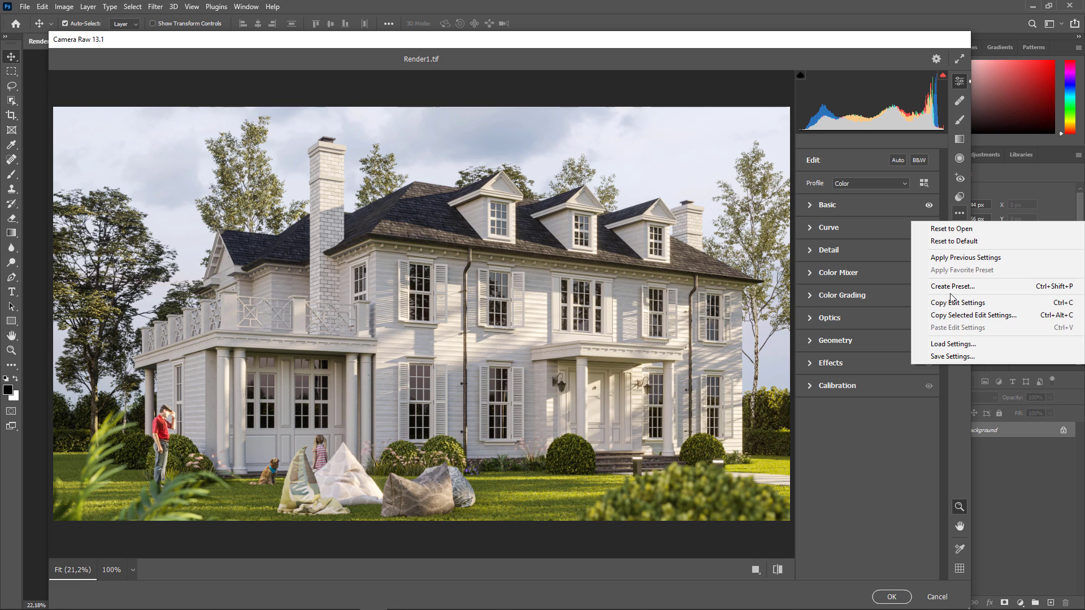
click(955, 357)
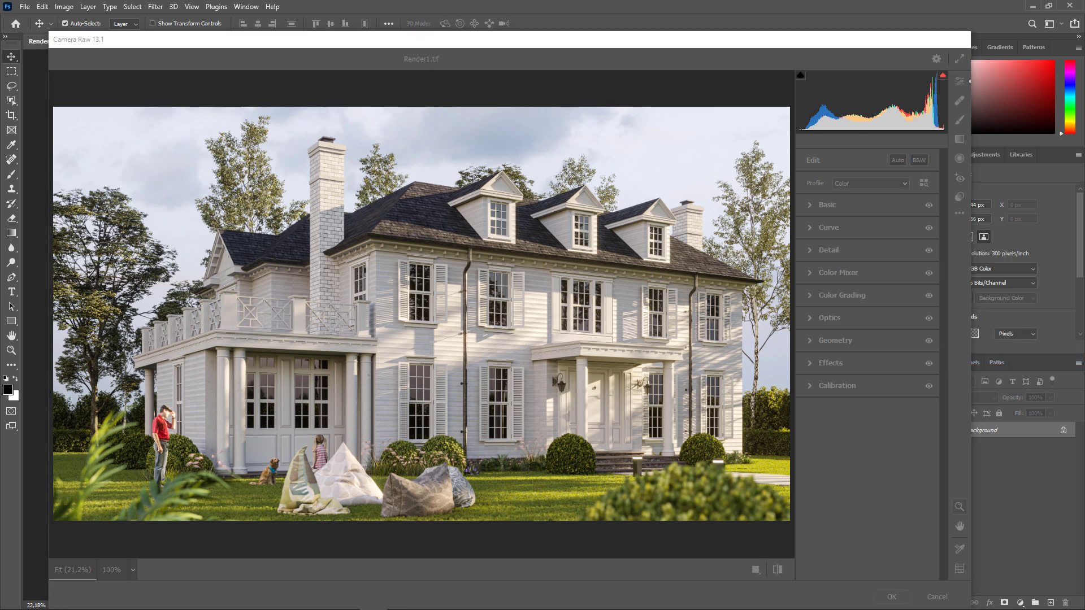
click(353, 175)
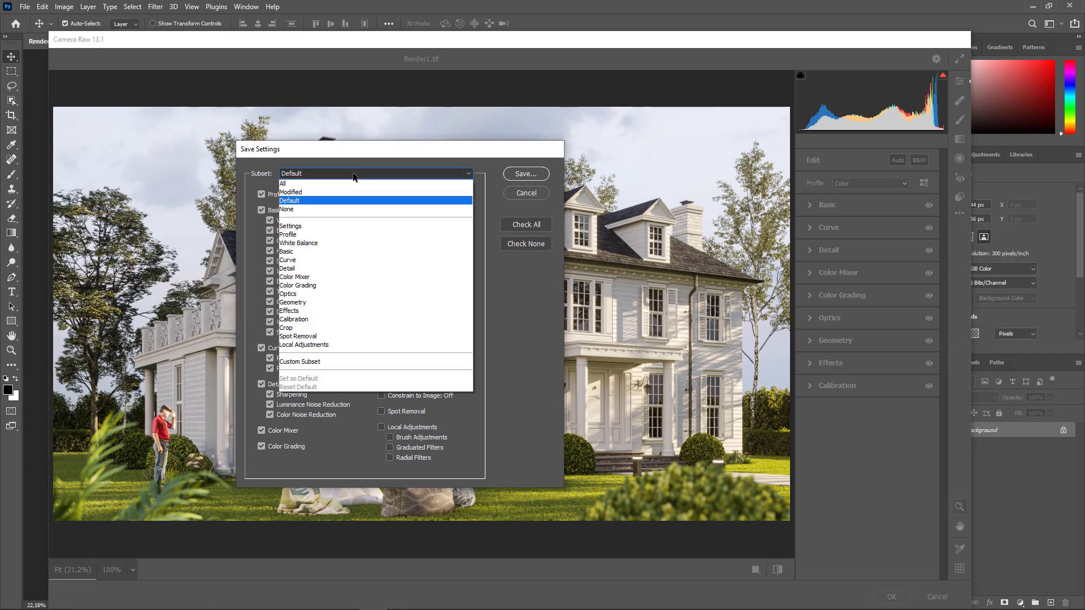
click(374, 174)
click(524, 174)
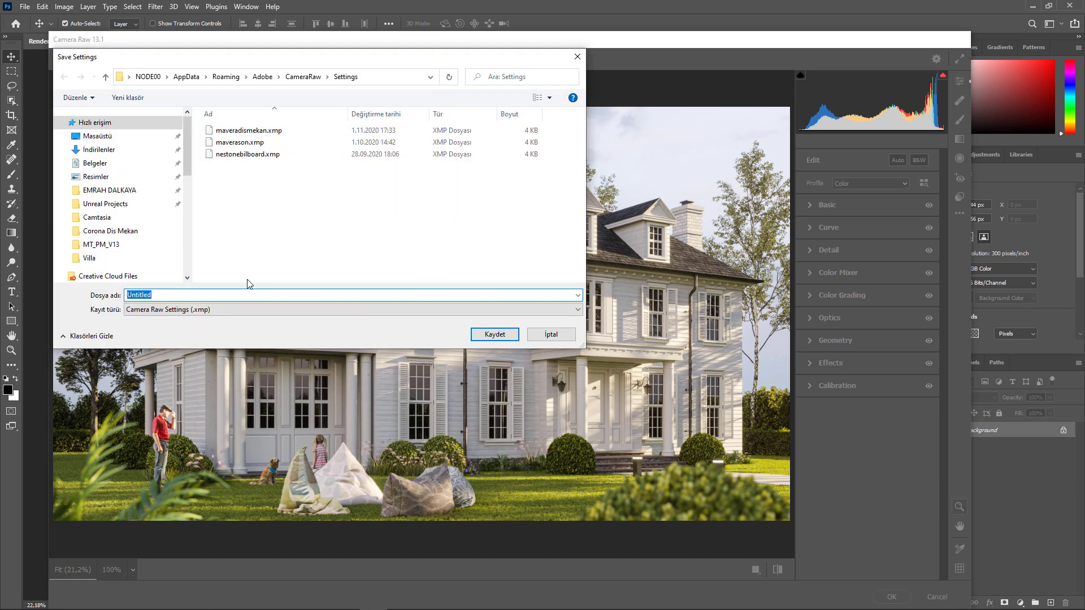
key(BackSpace)
text(villa)
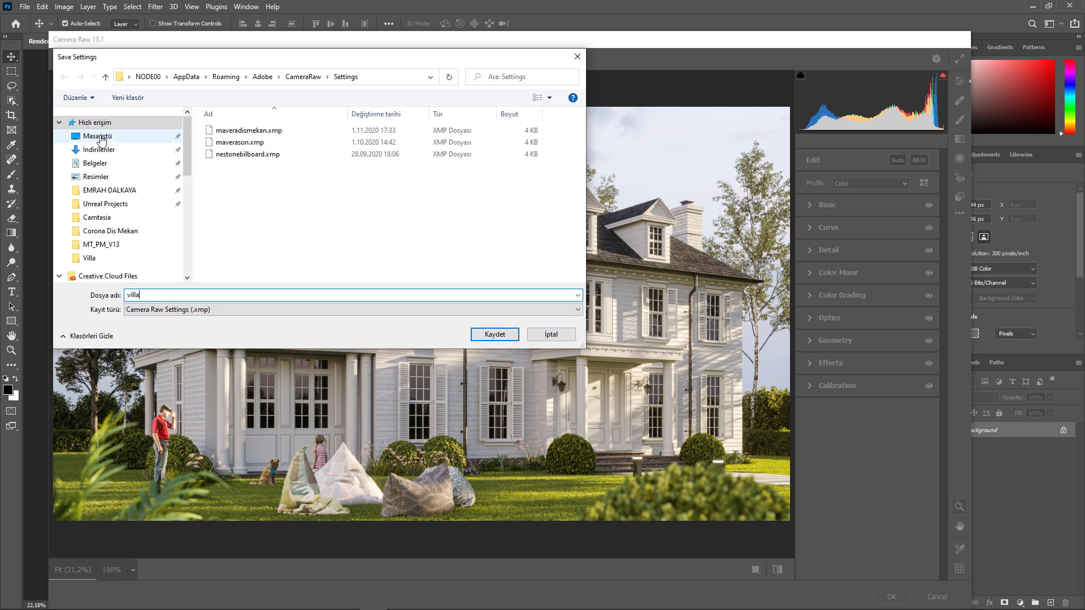
click(97, 136)
double_click(372, 146)
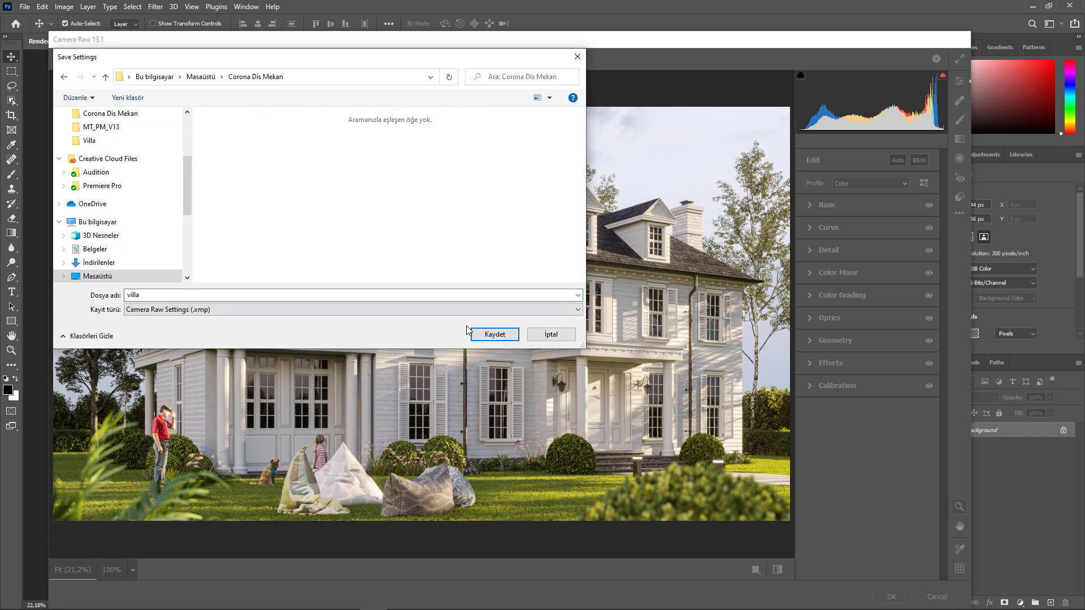
click(497, 334)
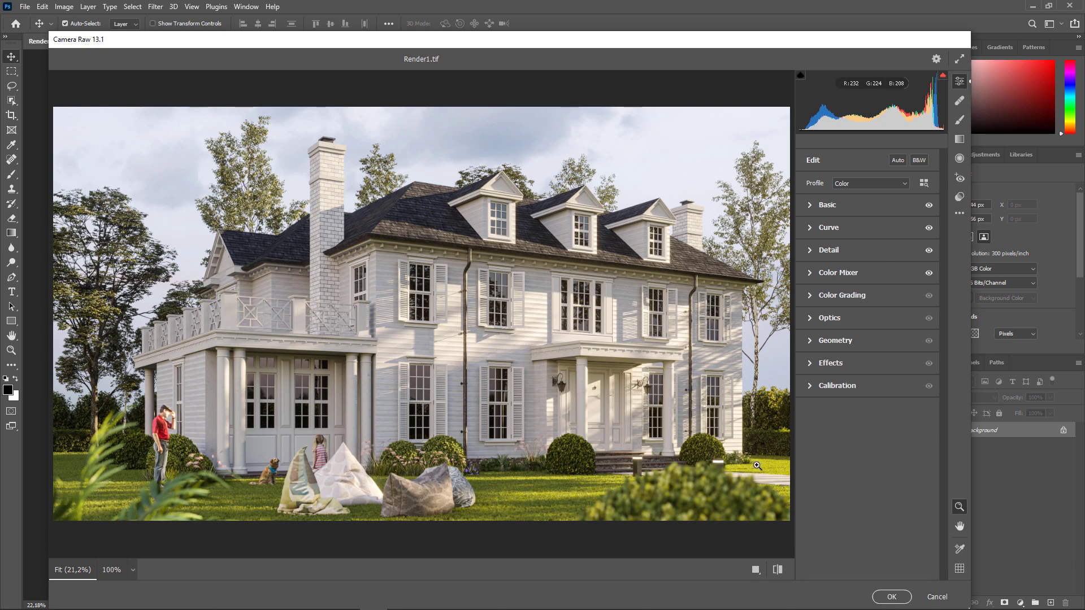
click(893, 600)
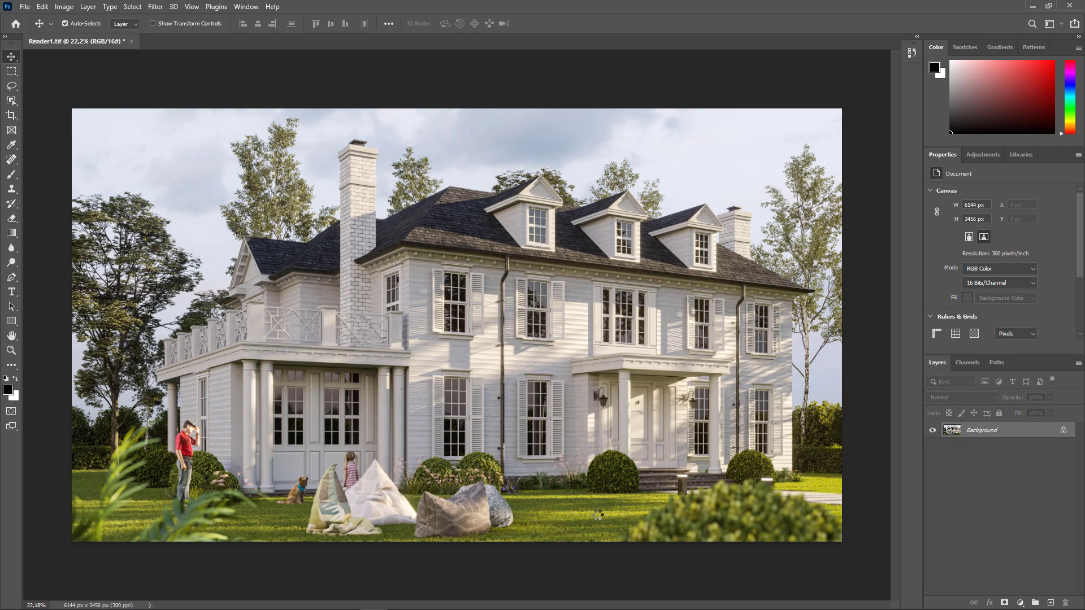
key(ctrl+z)
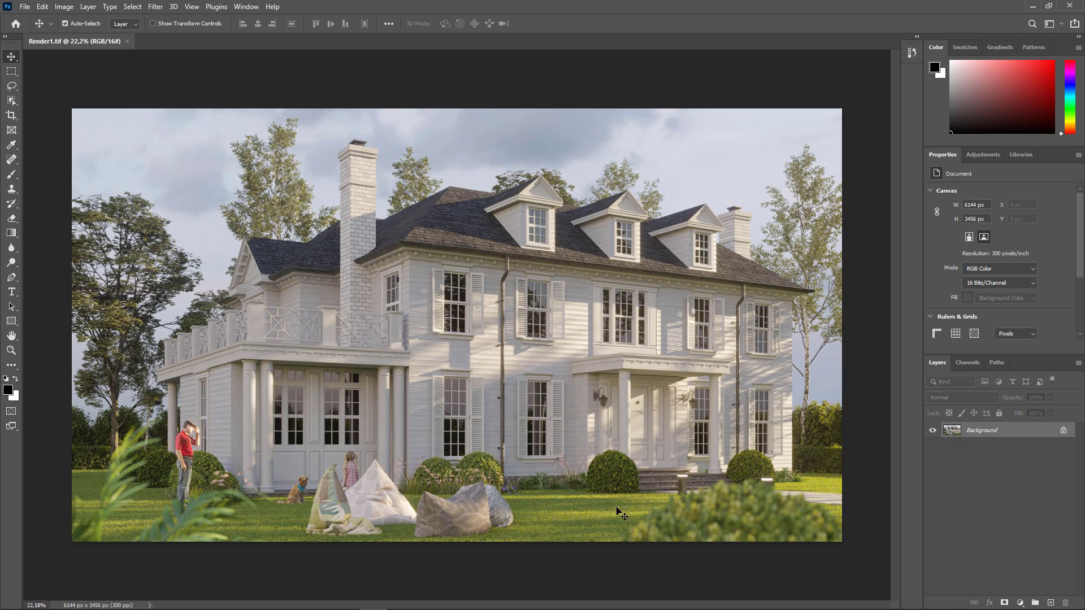
key(ctrl+shift+z)
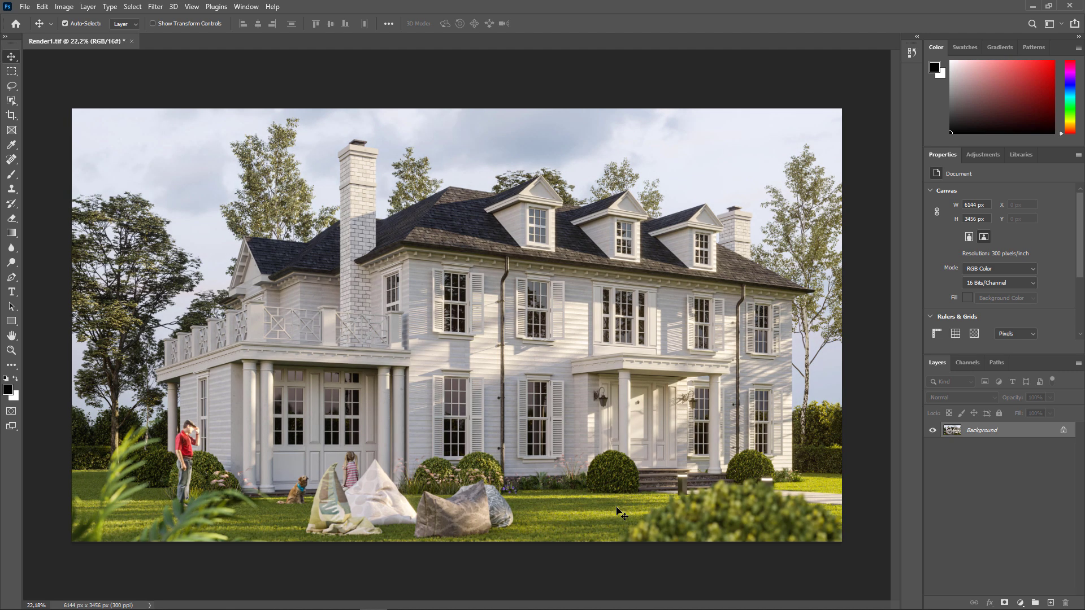
key(ctrl+z)
key(ctrl+shift+z)
key(ctrl+z)
key(ctrl+shift+z)
scroll(644, 226, up, 3)
scroll(665, 213, up, 1)
scroll(667, 238, down, 2)
scroll(670, 265, down, 2)
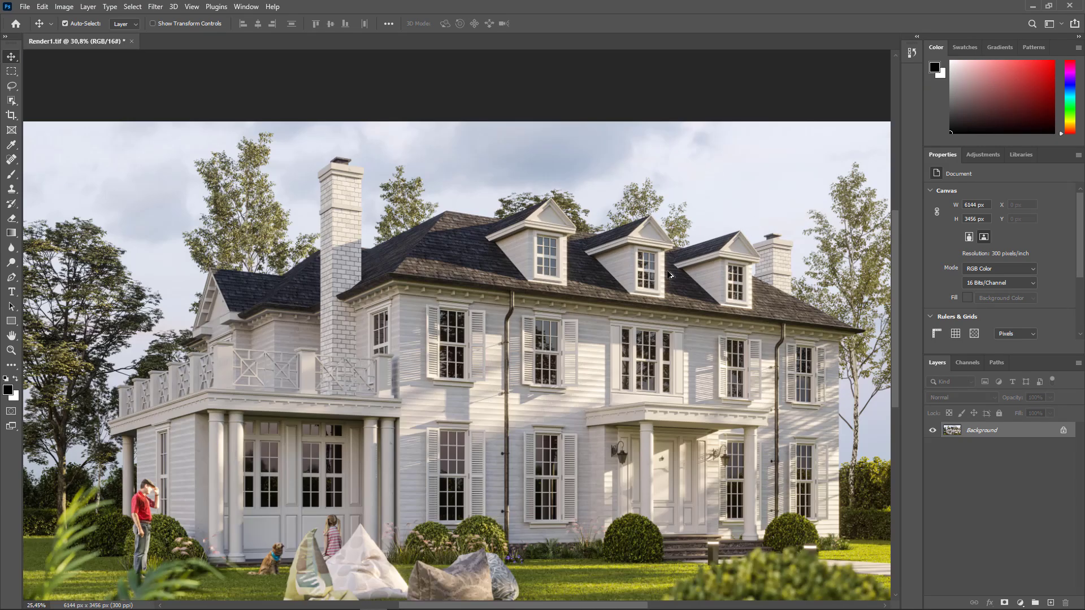
scroll(672, 274, down, 1)
scroll(671, 273, up, 1)
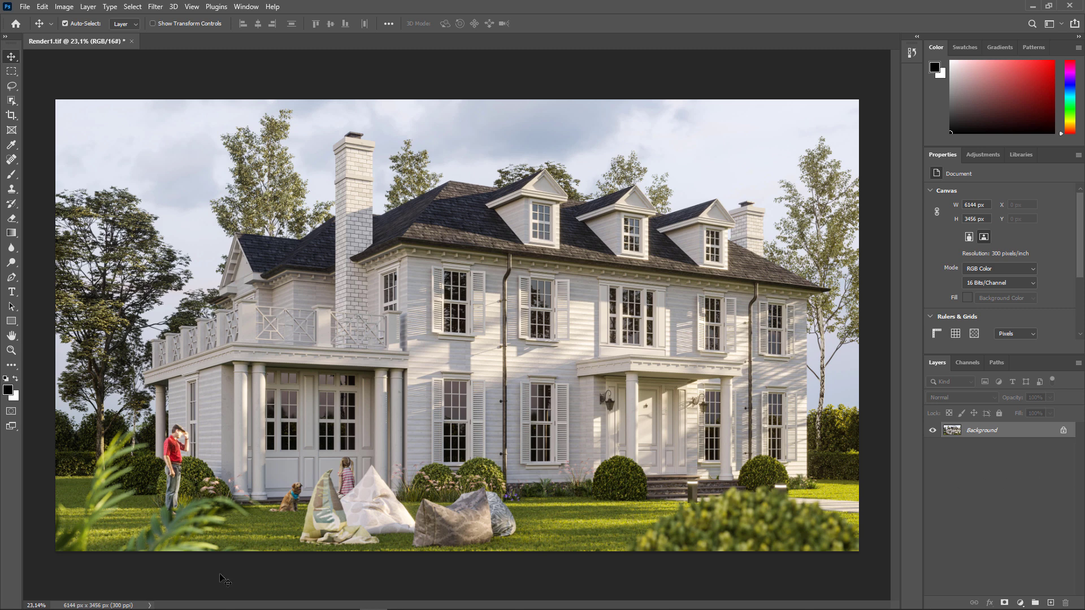
- Unlock Background as Layer 0 and pick the Dodge tool with a 464 px brush
double_click(1022, 431)
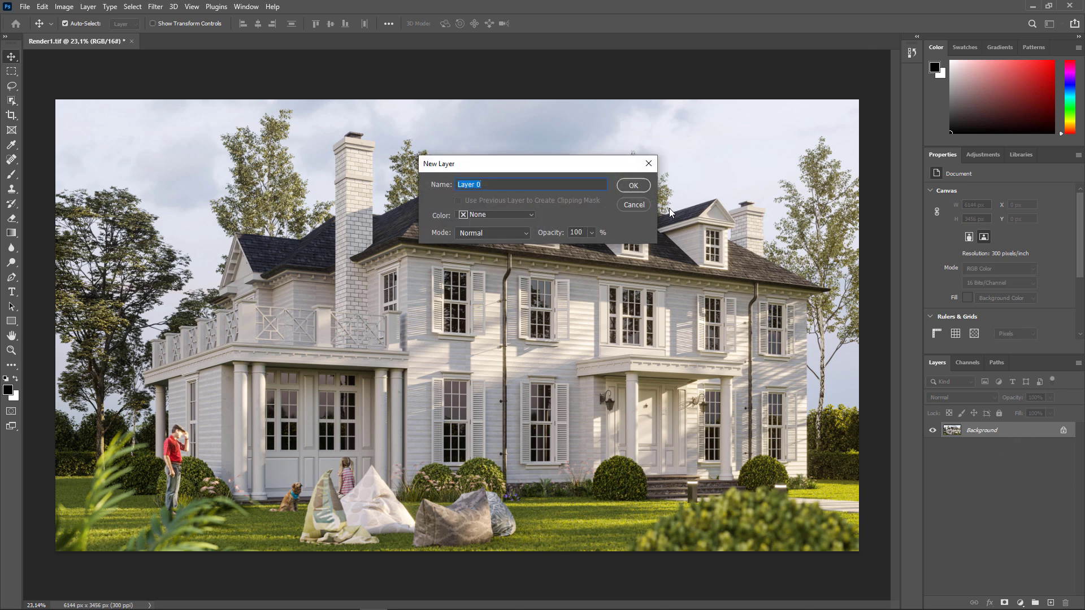
click(632, 186)
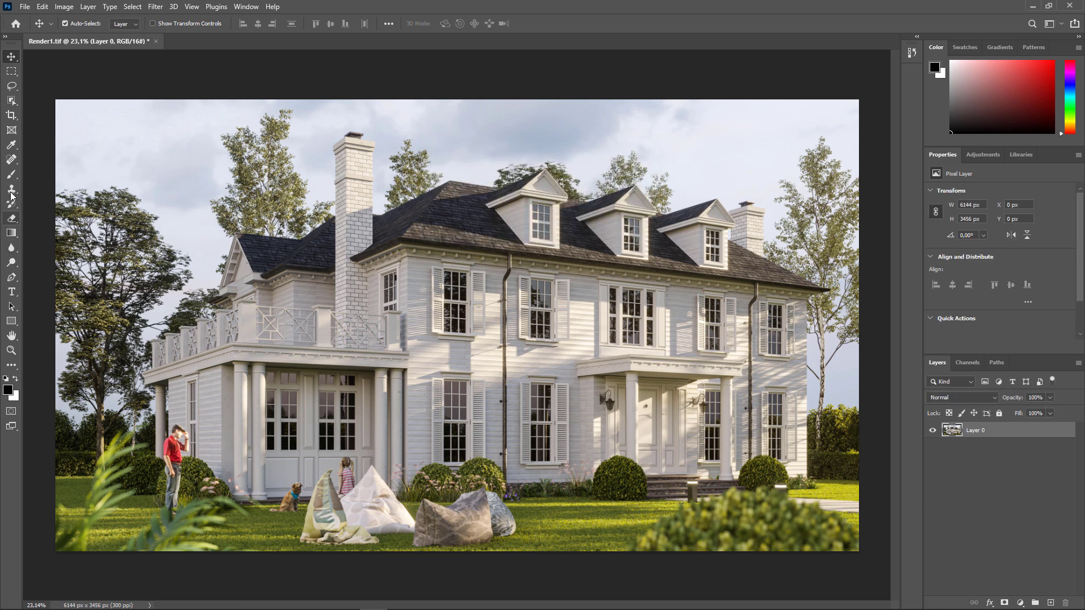
click(18, 265)
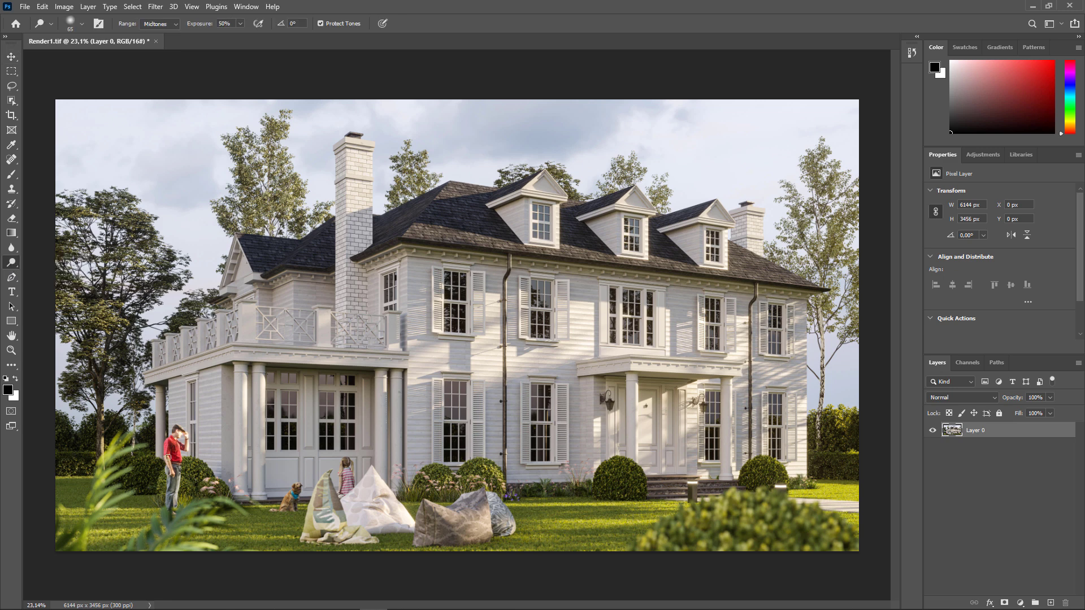
click(81, 24)
drag(105, 60, 109, 60)
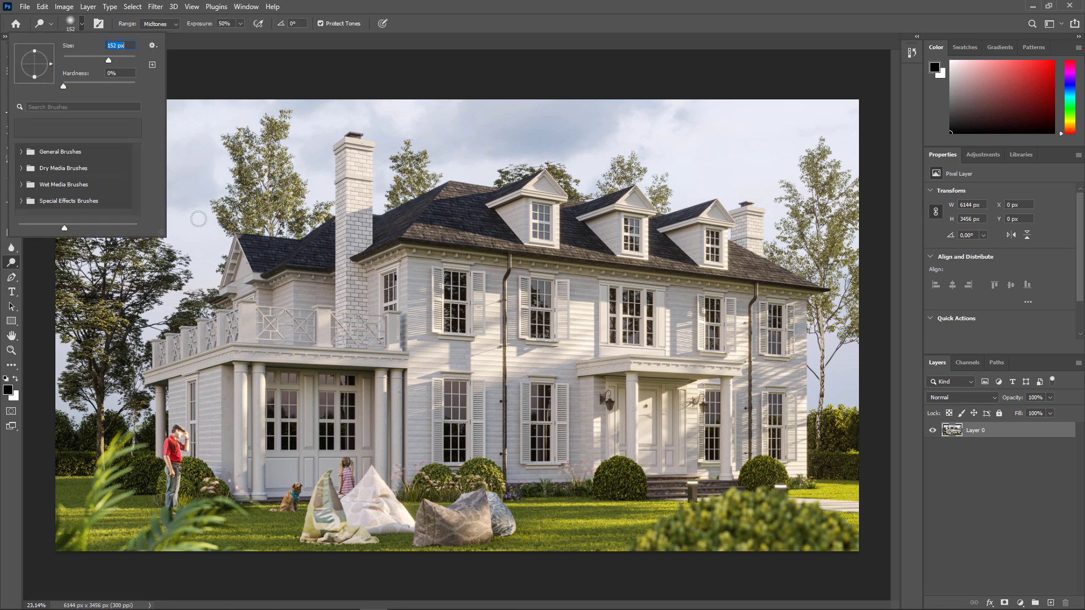
click(129, 61)
- Test and undo dodge strokes on the bush, columns and balcony, then lower exposure to 4%
click(170, 473)
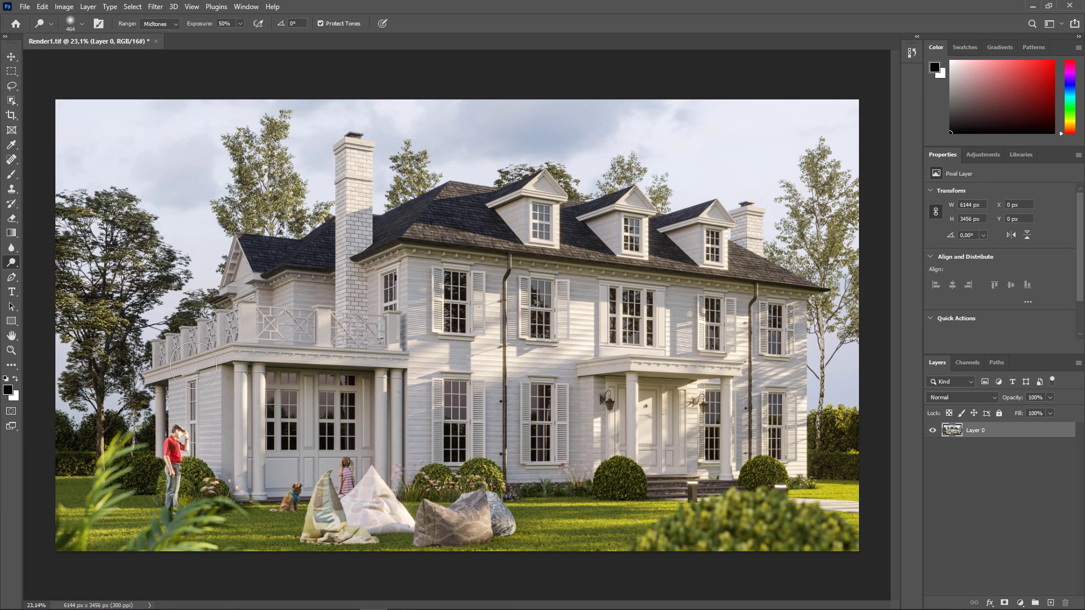
key(ctrl+z)
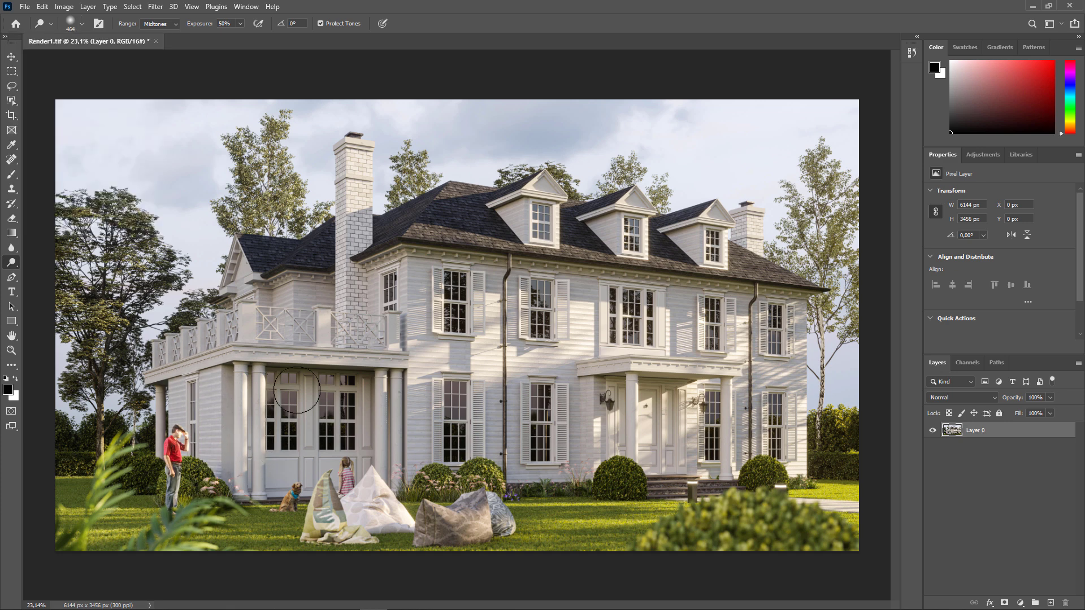
drag(382, 416, 257, 446)
key(ctrl+z)
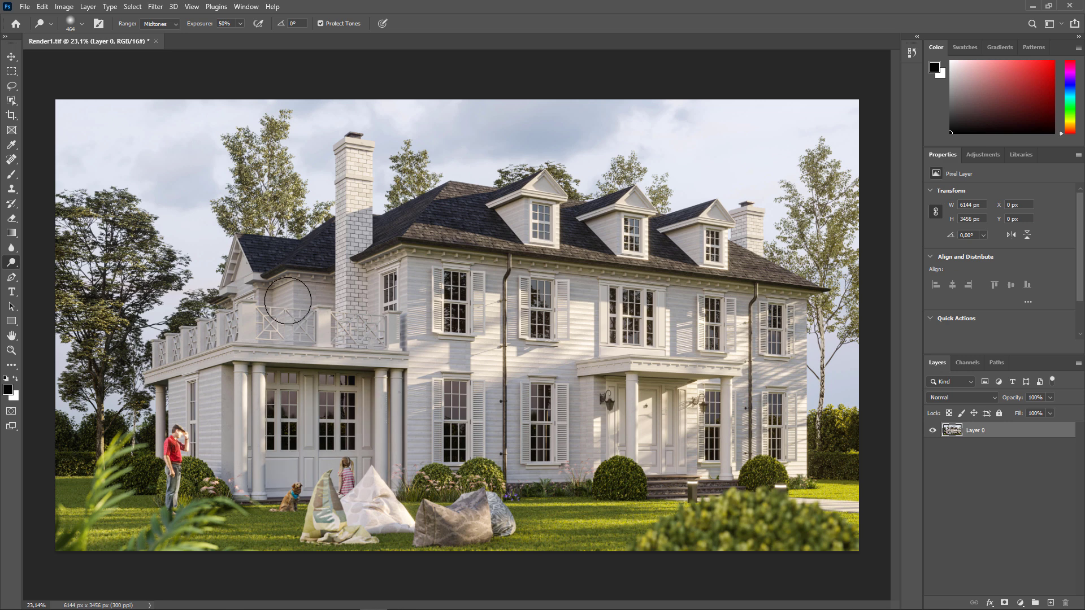
drag(228, 304, 148, 364)
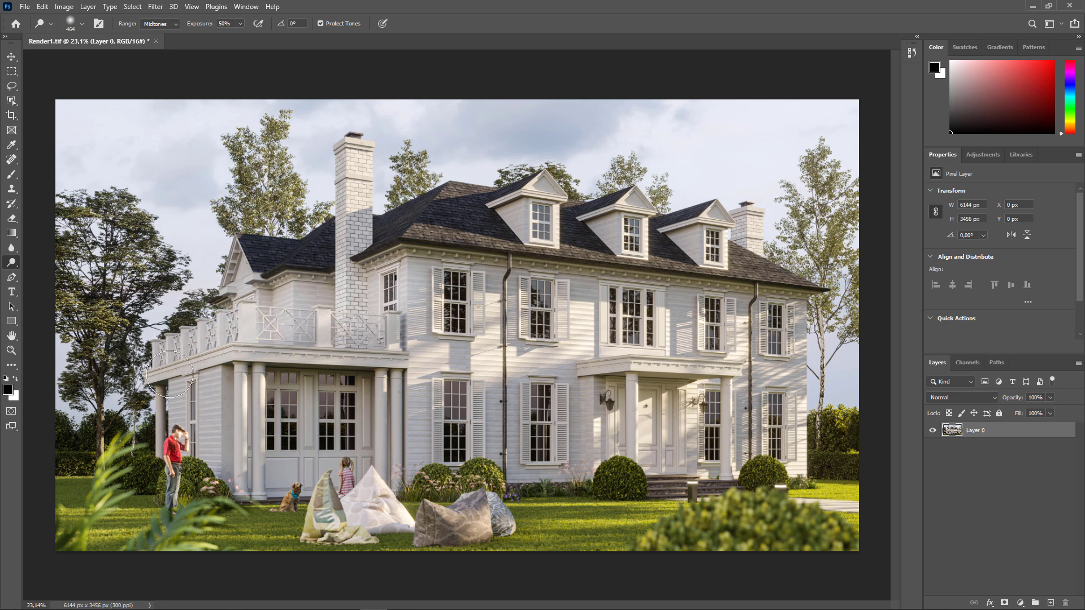
key(ctrl+z)
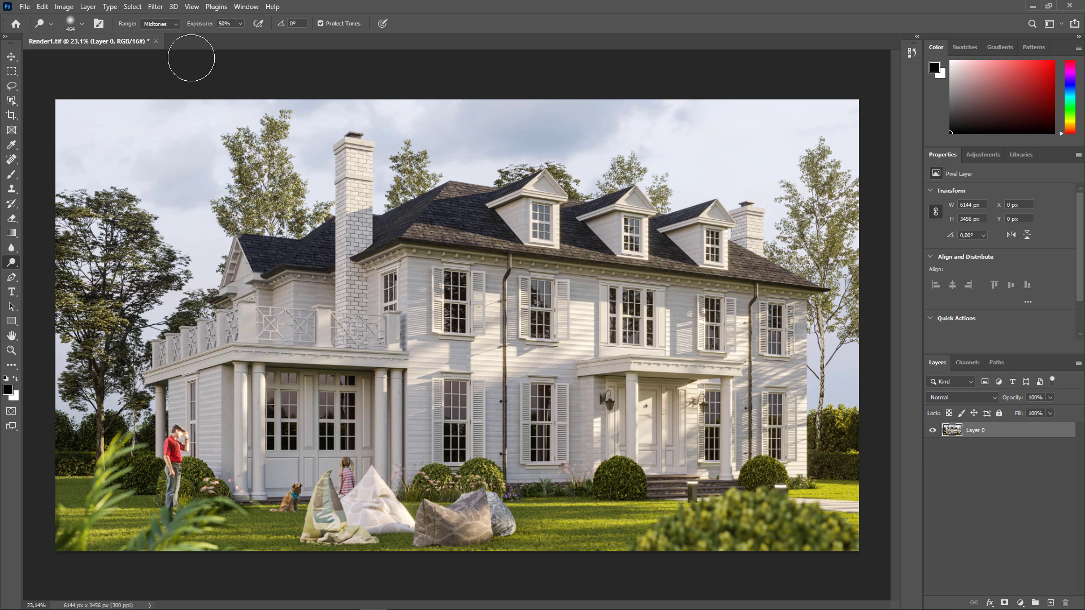
drag(201, 25, 175, 28)
- Try and undo dodge strokes at 100% exposure with Shadows, then Highlights range
click(170, 23)
key(0)
drag(228, 306, 340, 275)
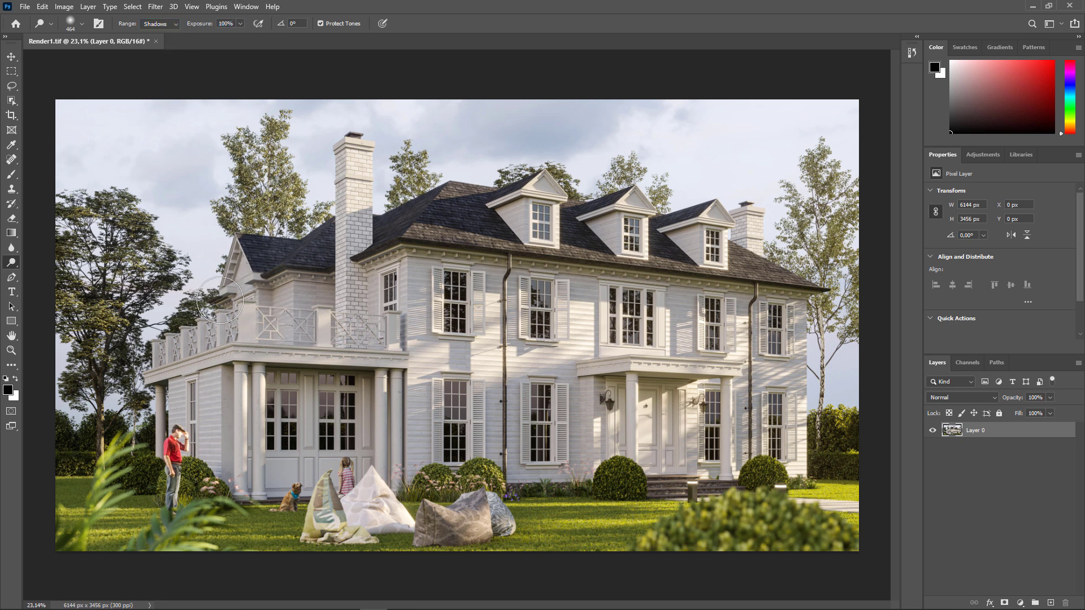
key(ctrl+z)
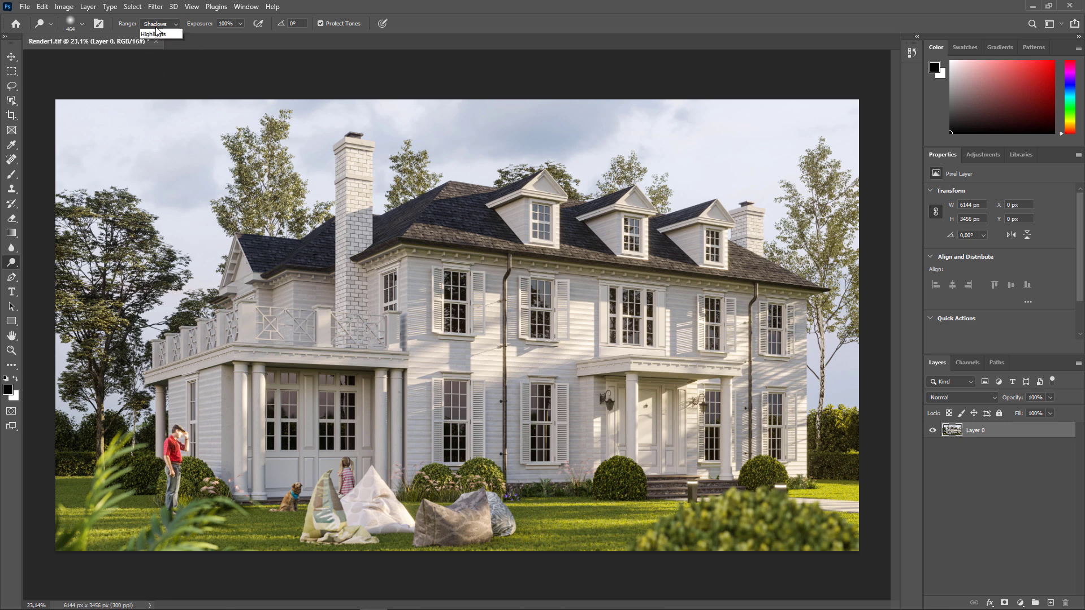
click(159, 24)
click(154, 51)
drag(339, 325, 311, 432)
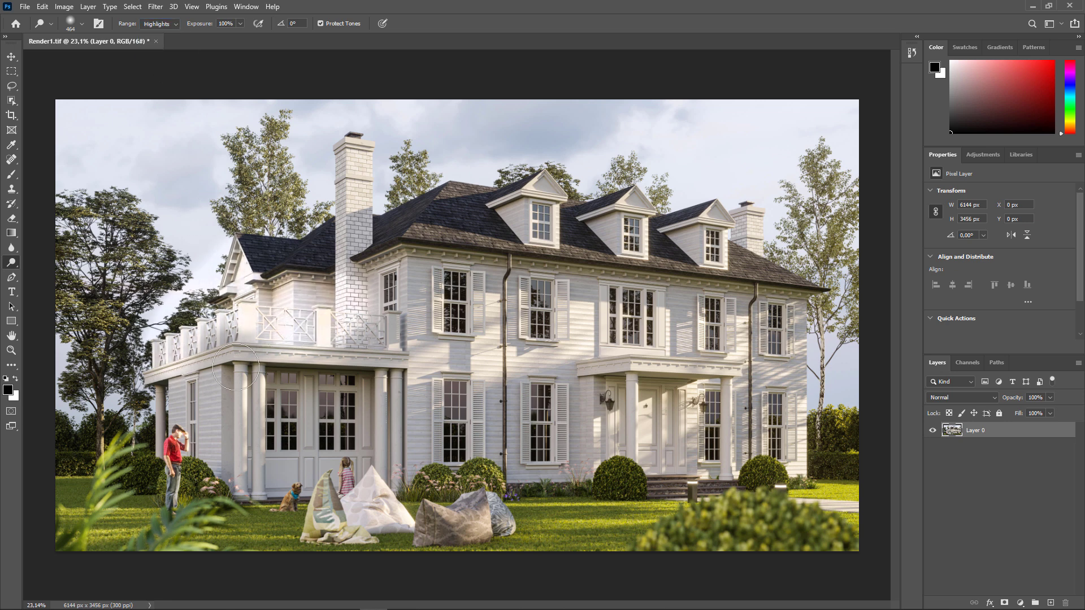
key(ctrl+z)
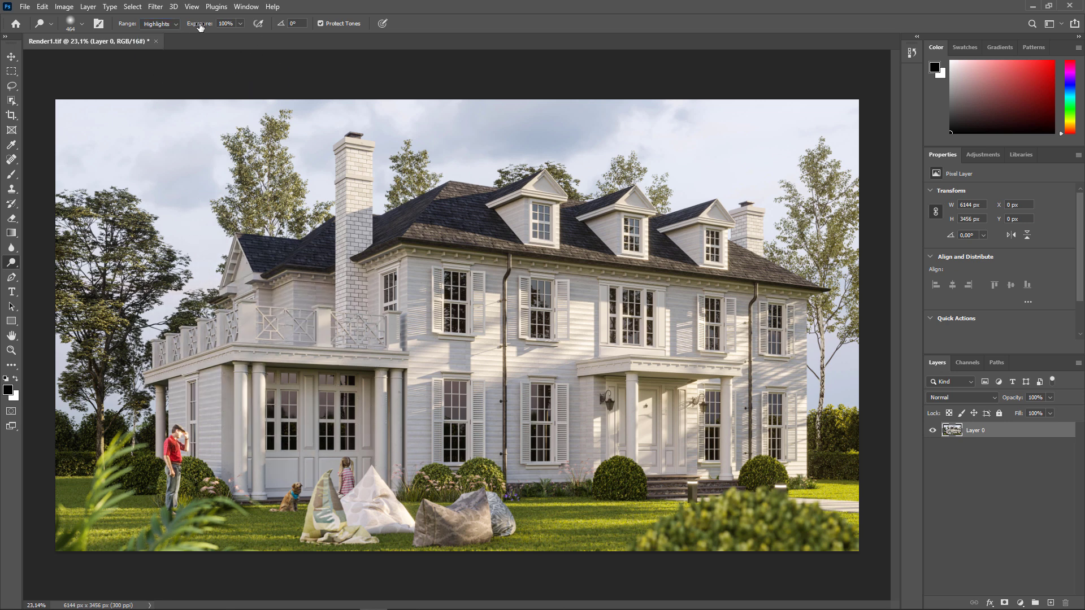
- Set dodge range to Midtones at 11% exposure, testing and undoing a balcony stroke
click(161, 26)
drag(201, 27, 144, 29)
drag(144, 29, 152, 29)
mouse_move(217, 343)
mouse_down()
mouse_move(243, 446)
mouse_move(290, 394)
mouse_up()
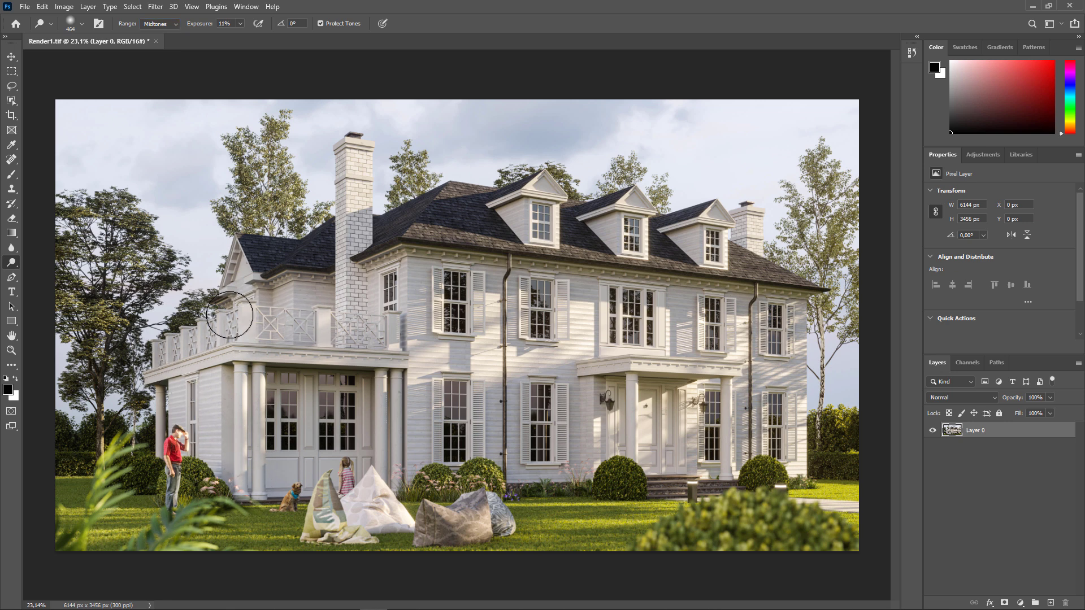
key(ctrl+z)
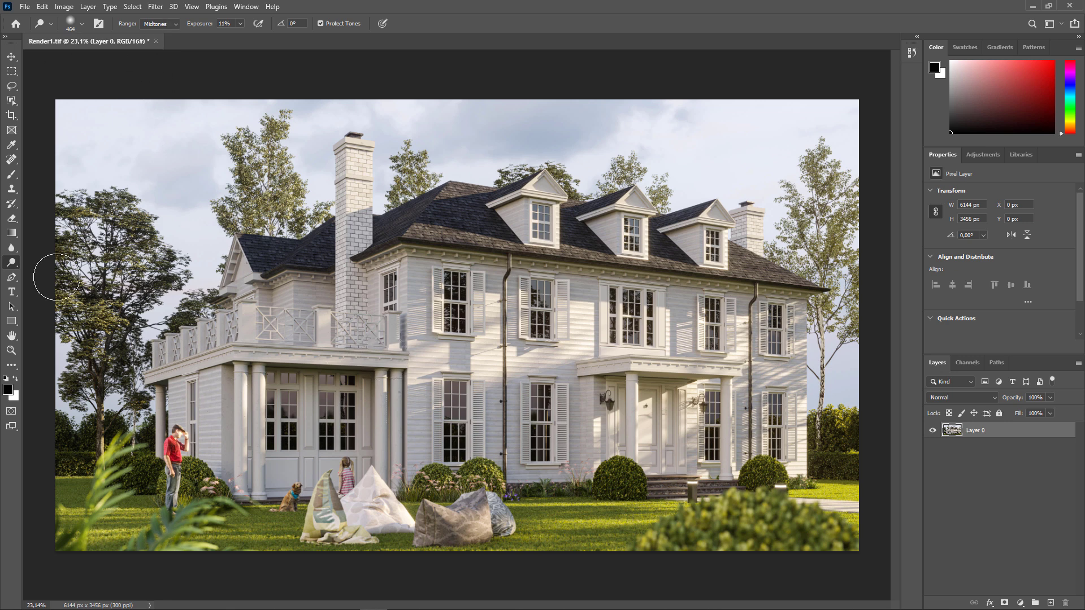
- Switch to the Sponge tool in Desaturate mode with a 228 px brush
right_click(13, 264)
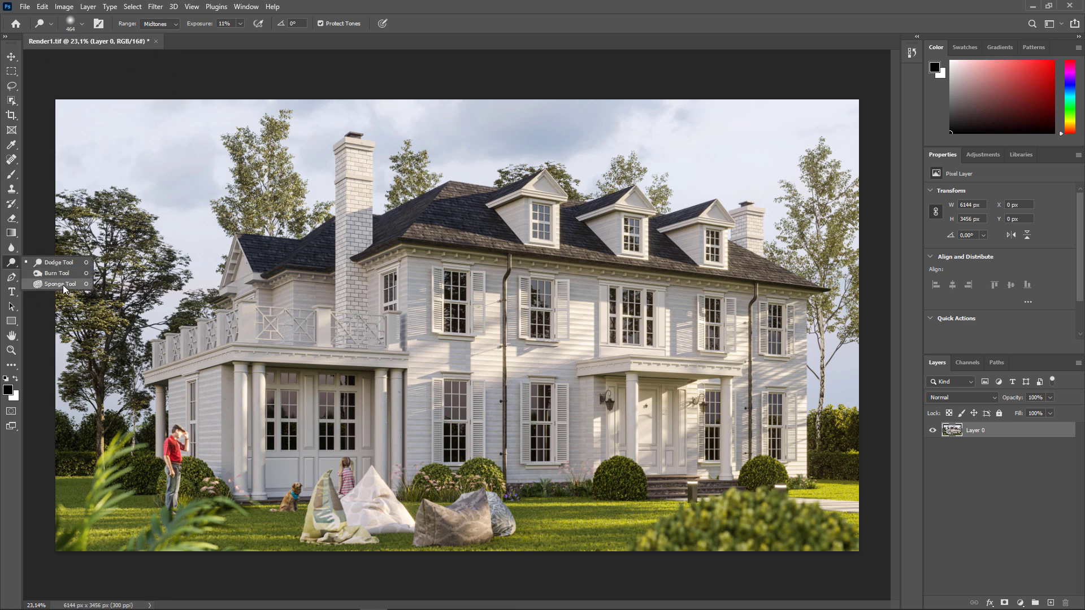
click(63, 285)
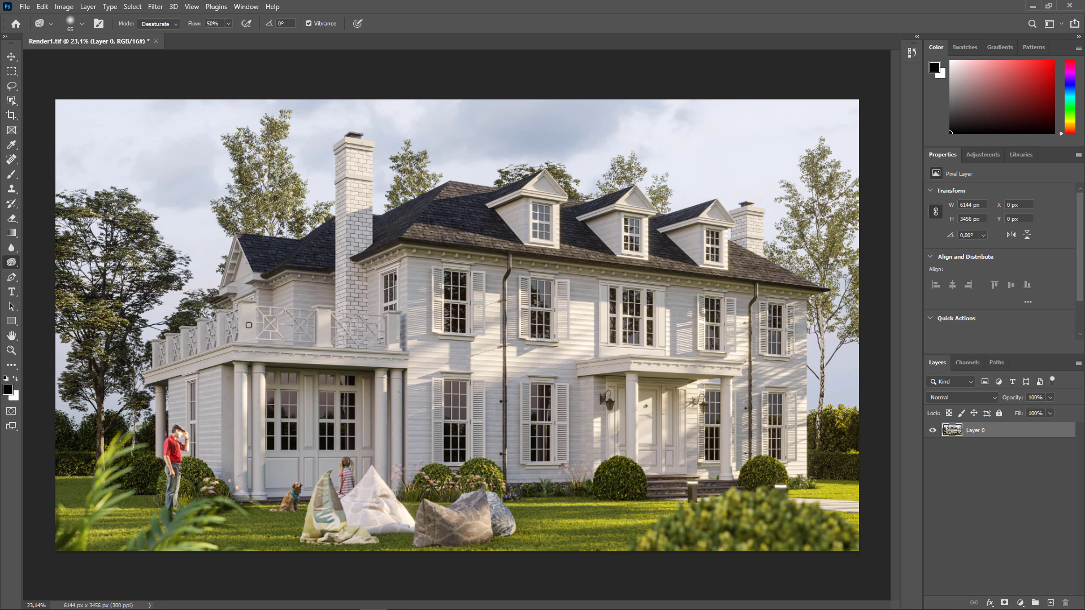
click(146, 25)
click(68, 23)
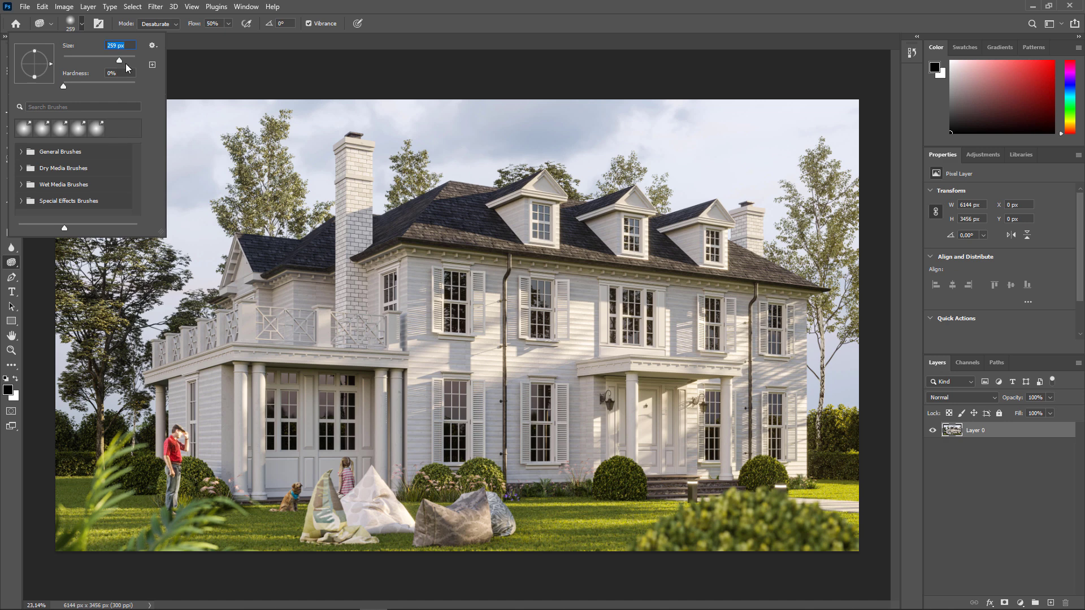
drag(127, 59, 118, 59)
click(169, 455)
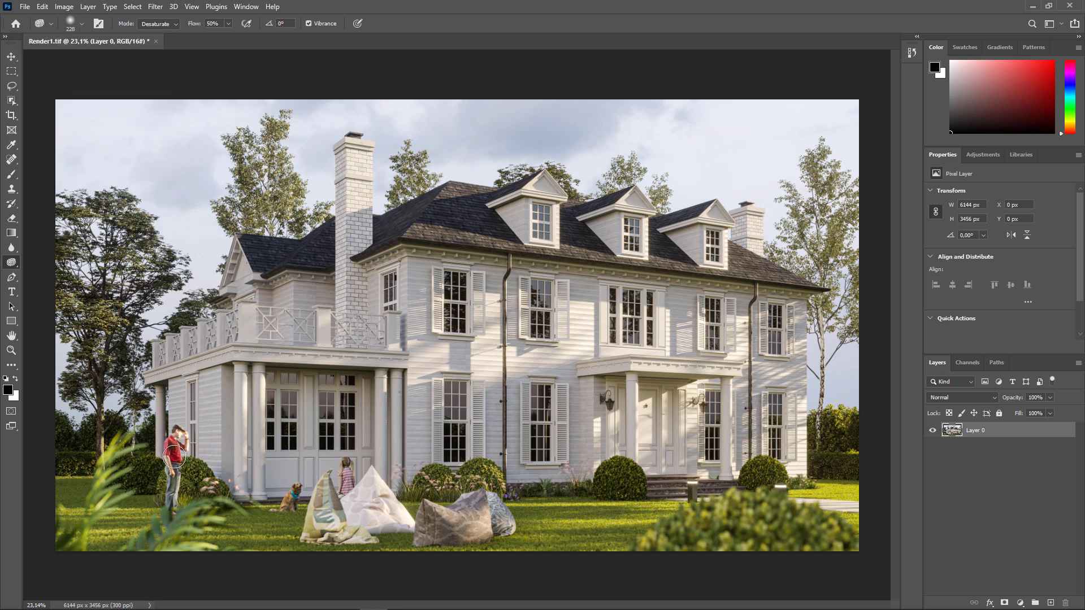